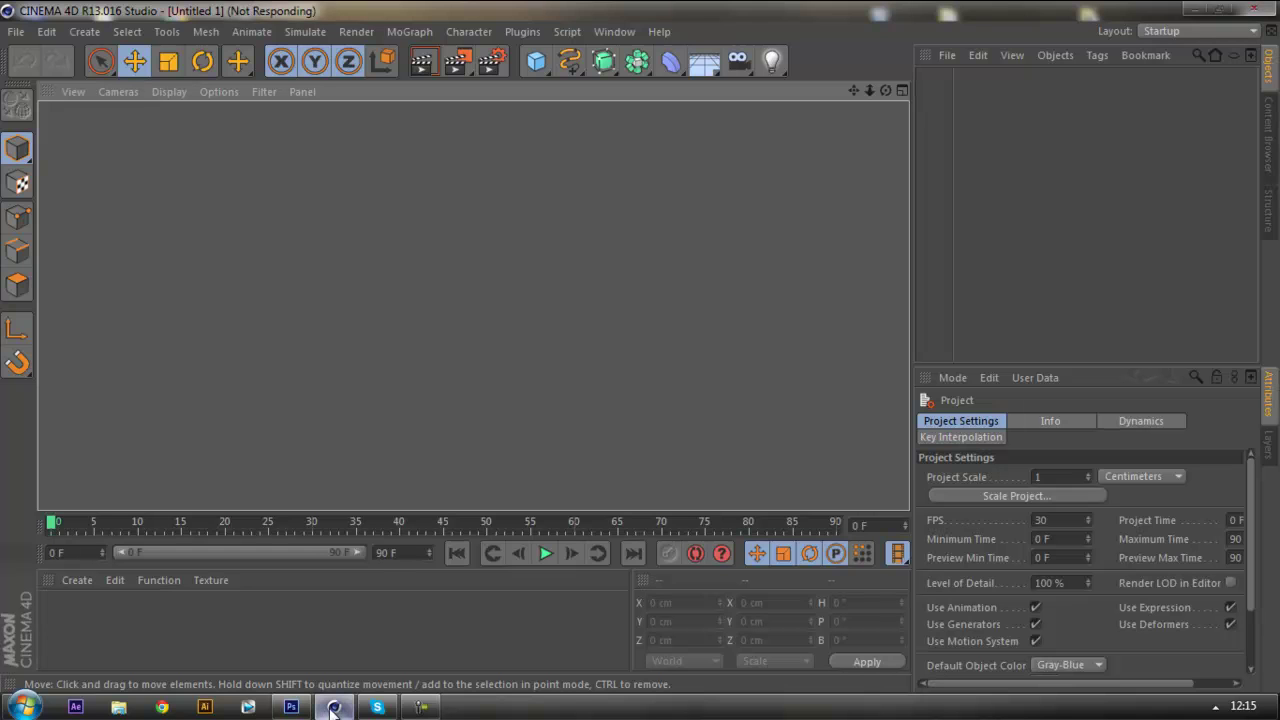
# - Open the thrust.c4d project in Cinema 4D and dismiss the online updater
pyautogui.click(333, 708)
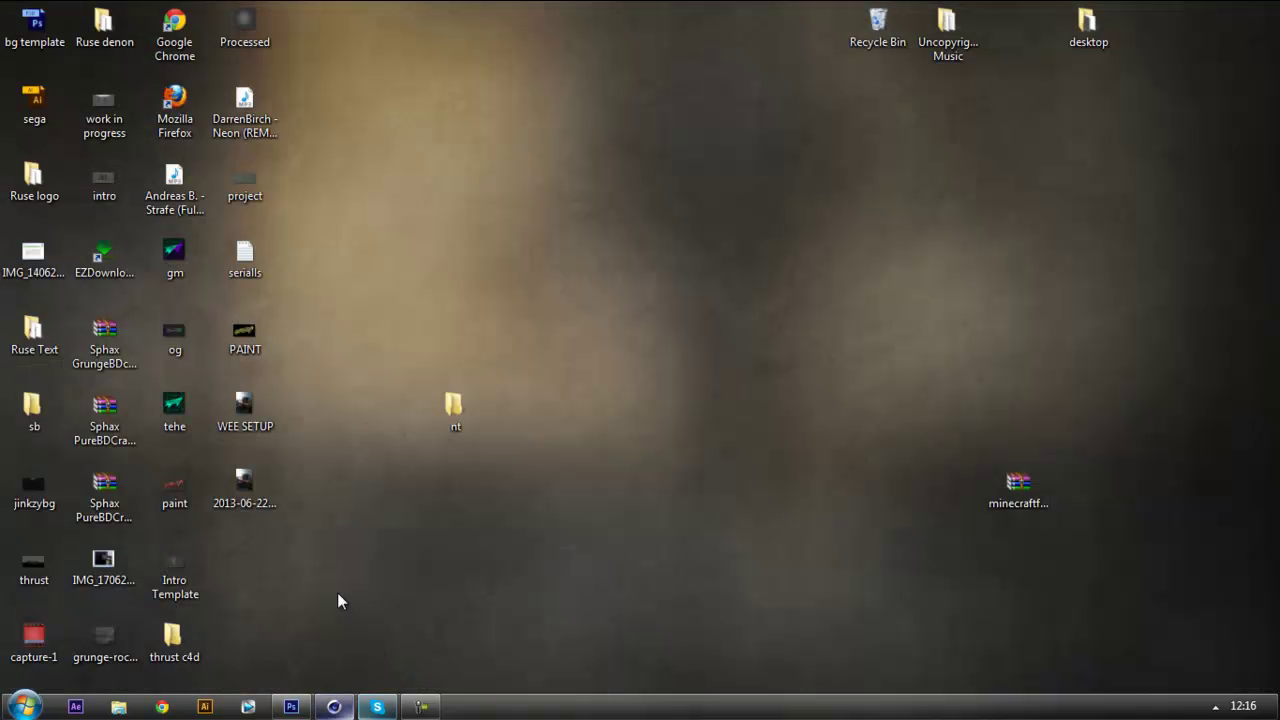
pyautogui.moveTo(22, 570); pyautogui.dragTo(386, 262)
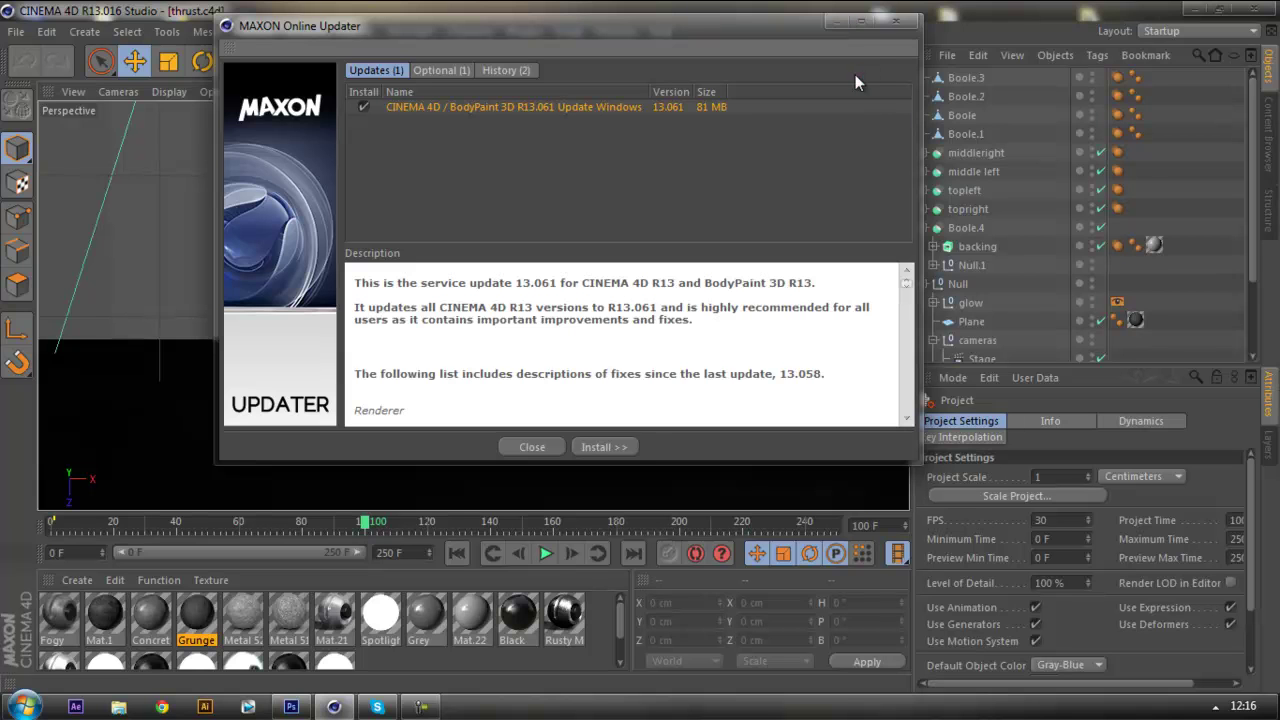
pyautogui.click(840, 29)
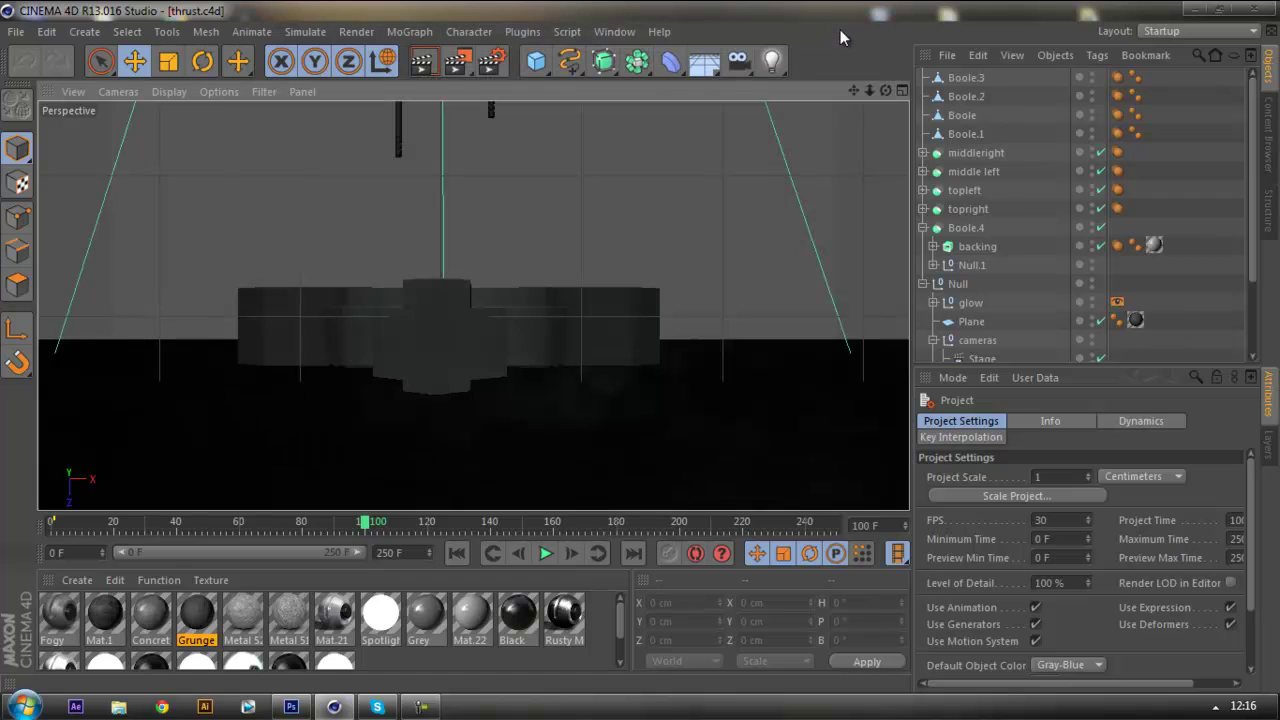
# - Scrub through the thrust logo animation from frame 0 to frame 241 to review it
pyautogui.moveTo(251, 525); pyautogui.dragTo(53, 528)
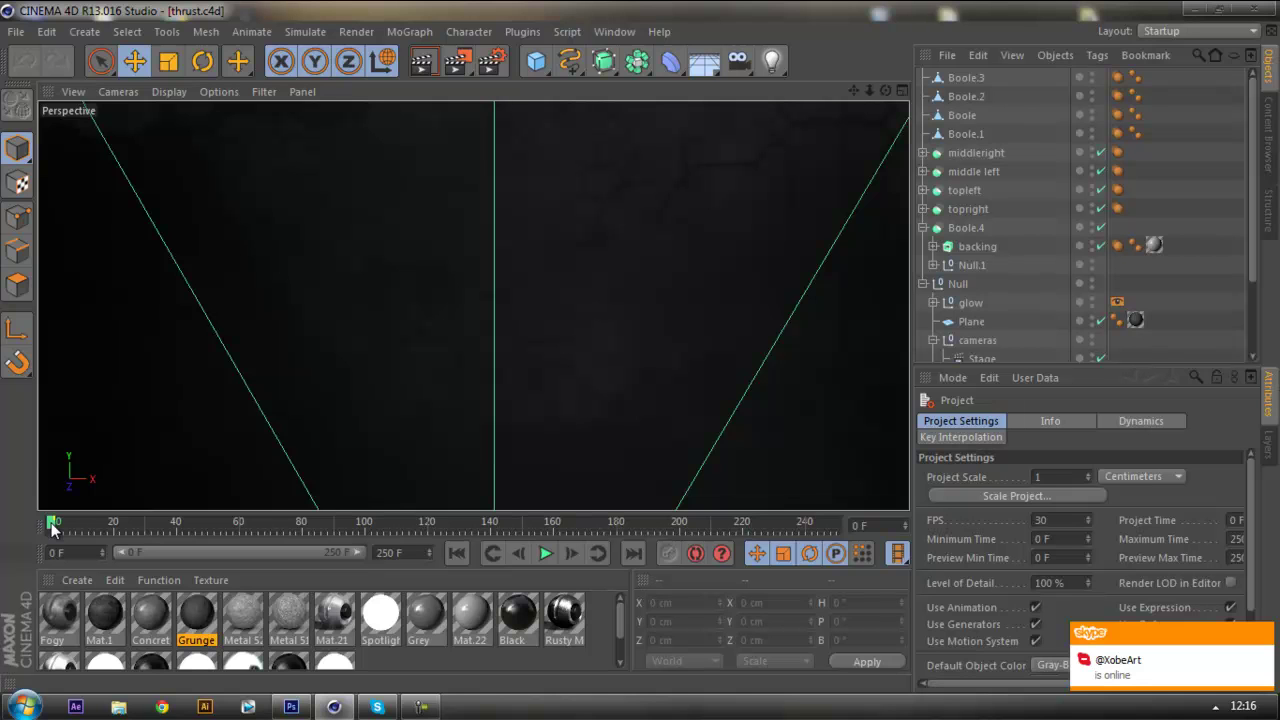
pyautogui.moveTo(53, 528); pyautogui.dragTo(438, 532)
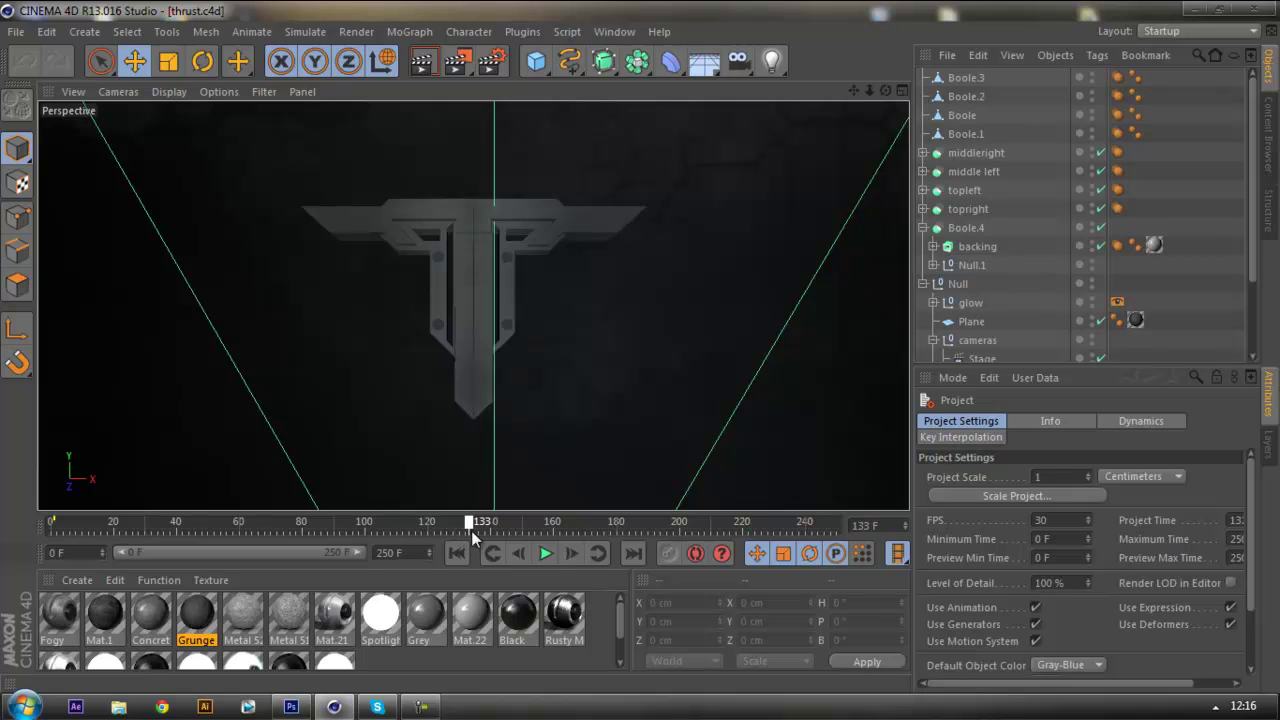
pyautogui.moveTo(501, 530); pyautogui.dragTo(810, 527)
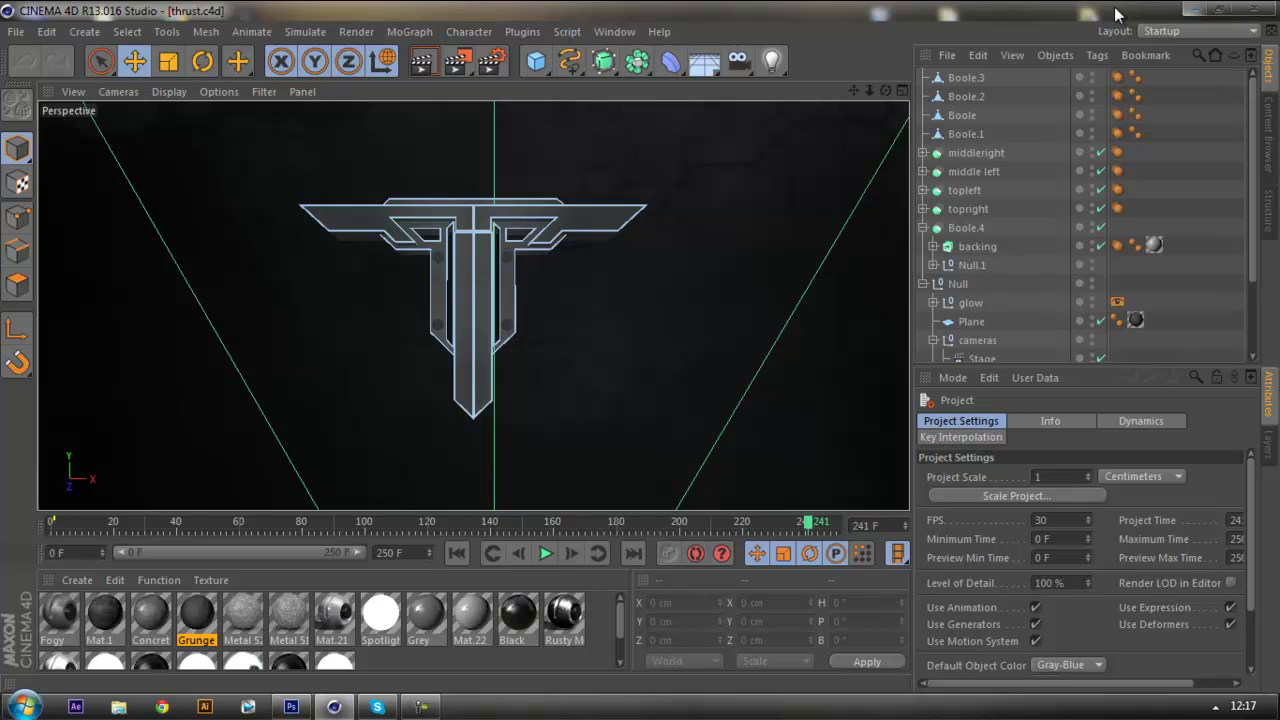
pyautogui.click(1200, 10)
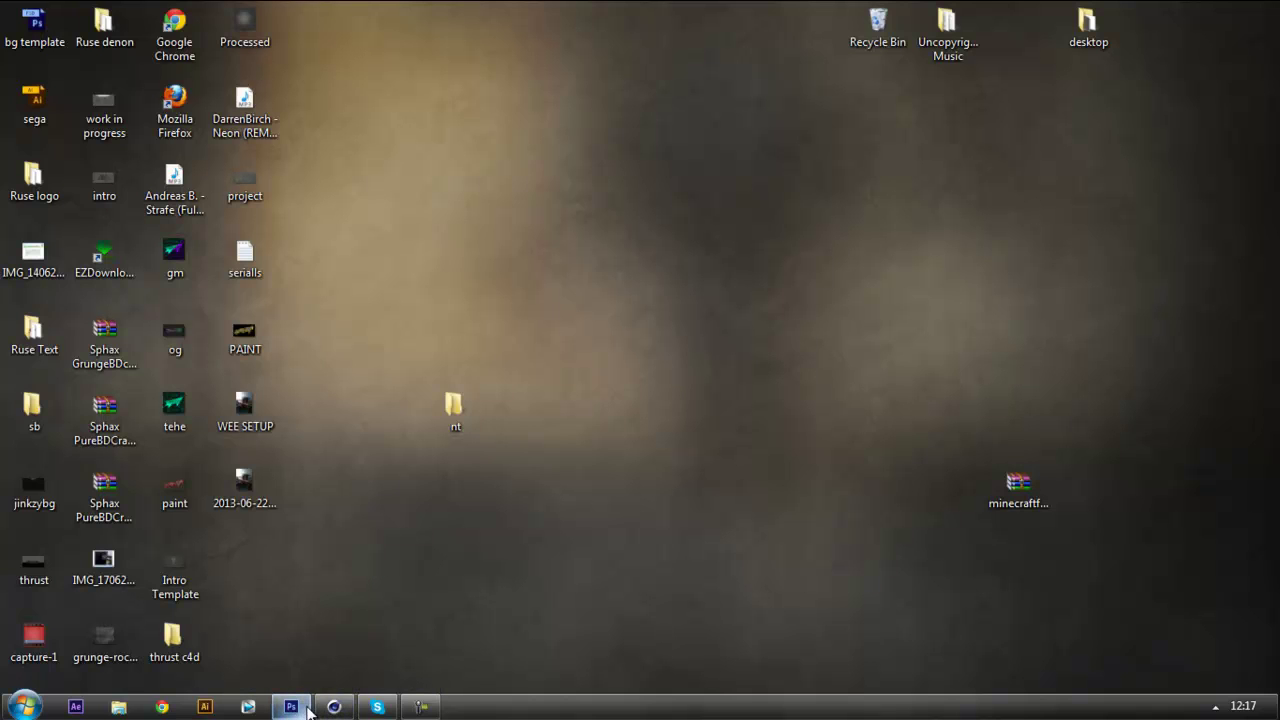
pyautogui.click(377, 707)
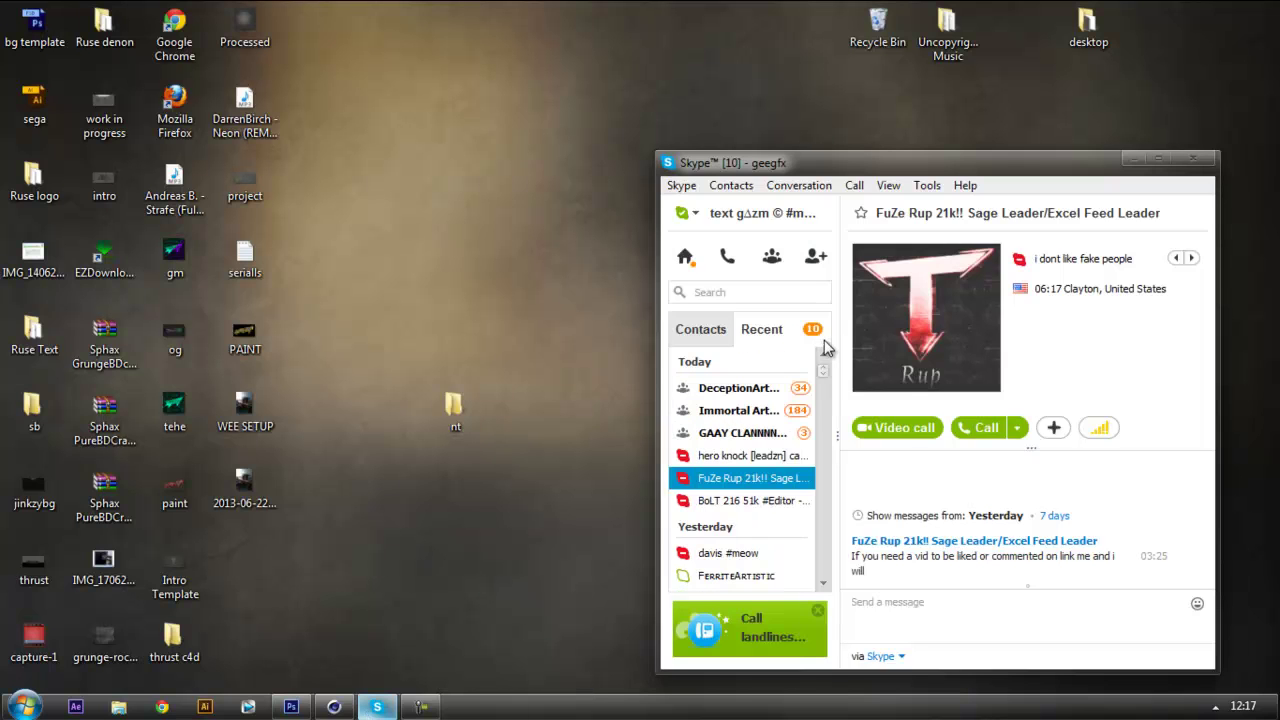
pyautogui.click(1131, 158)
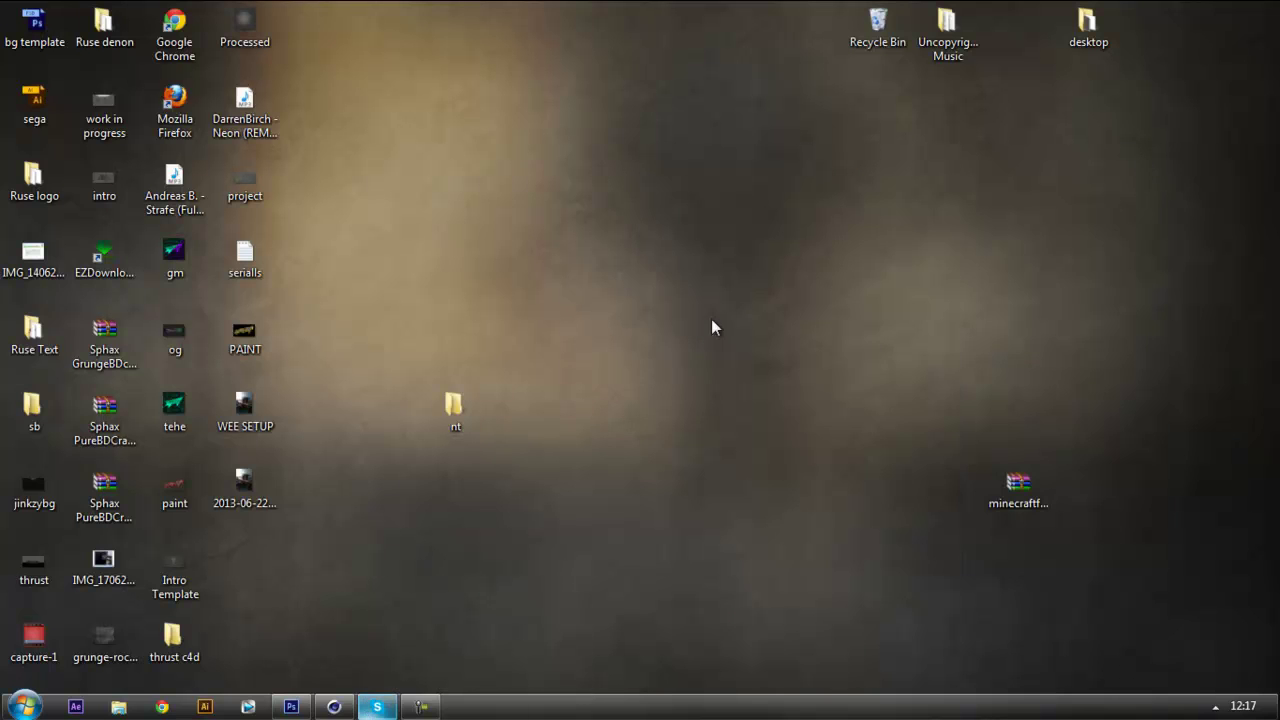
# - Switch to the paint.png document in Photoshop and add a new layer above Layer 0
pyautogui.click(291, 707)
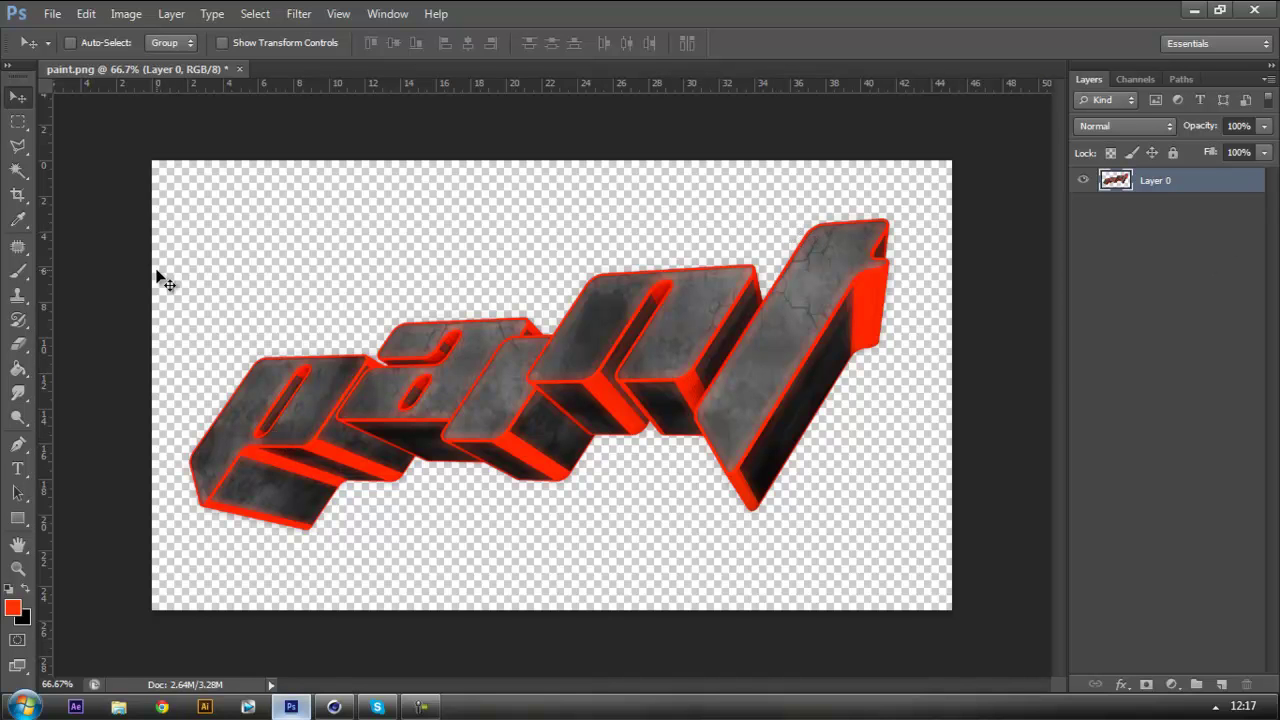
pyautogui.click(1221, 685)
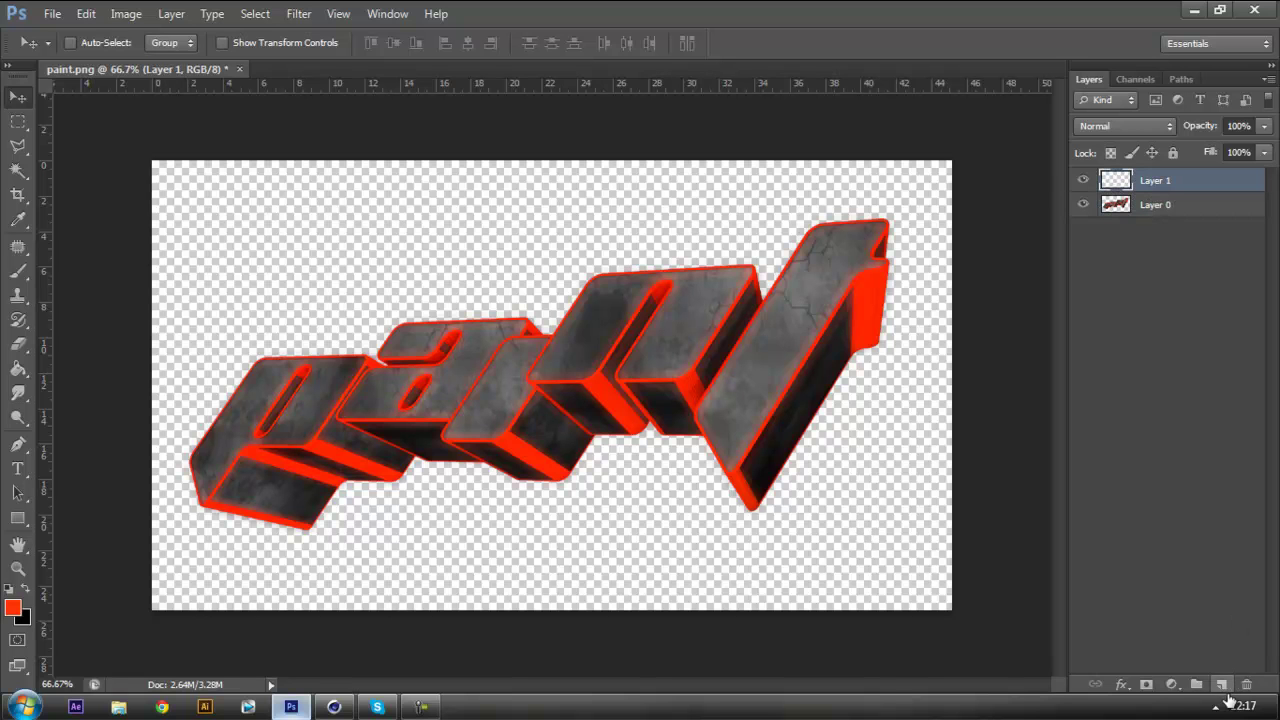
# - Stamp red splatters with the 166 px splatter brush on the upper corners of the "n" and "t" and the lower tip of the "t"
pyautogui.click(18, 271)
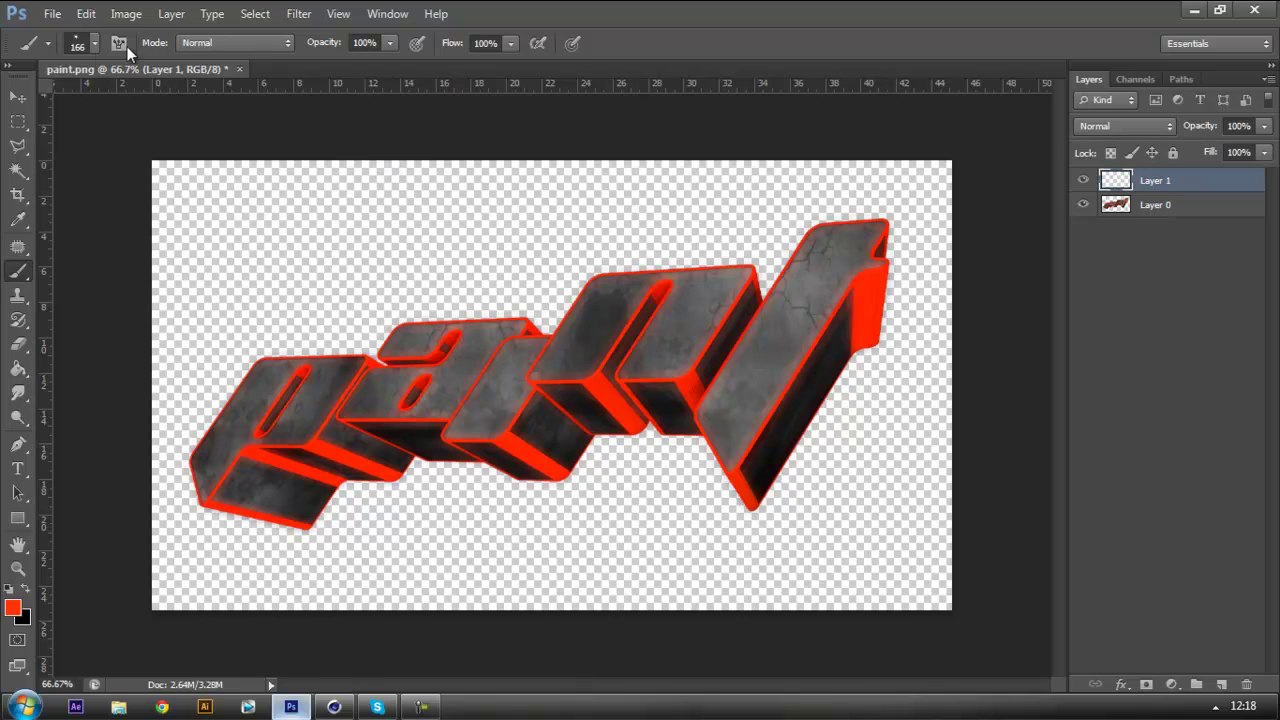
pyautogui.rightClick(158, 143)
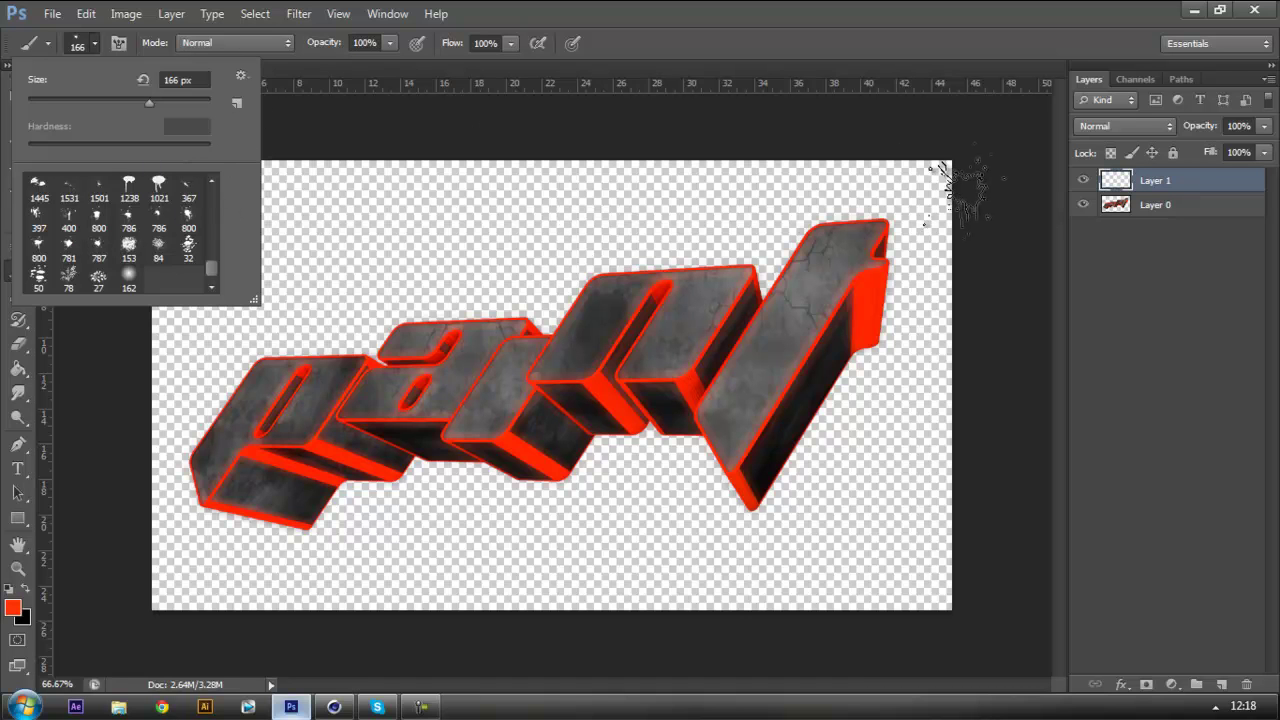
pyautogui.click(1144, 181)
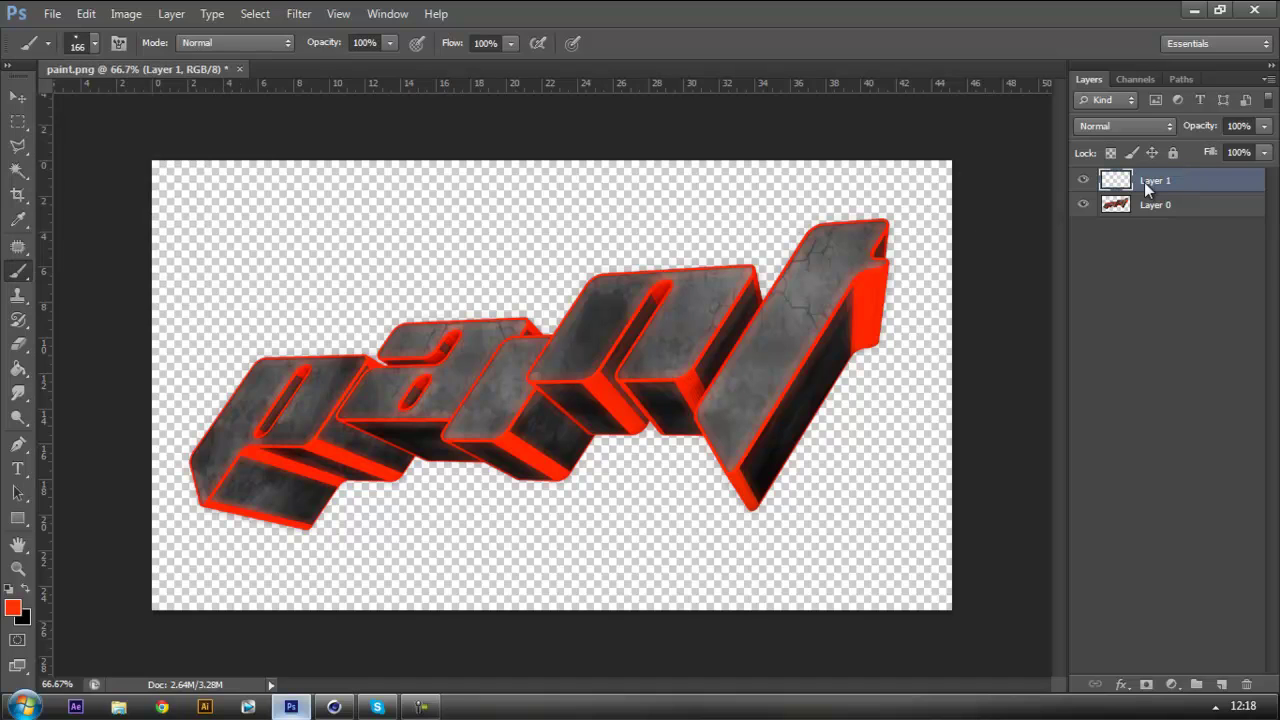
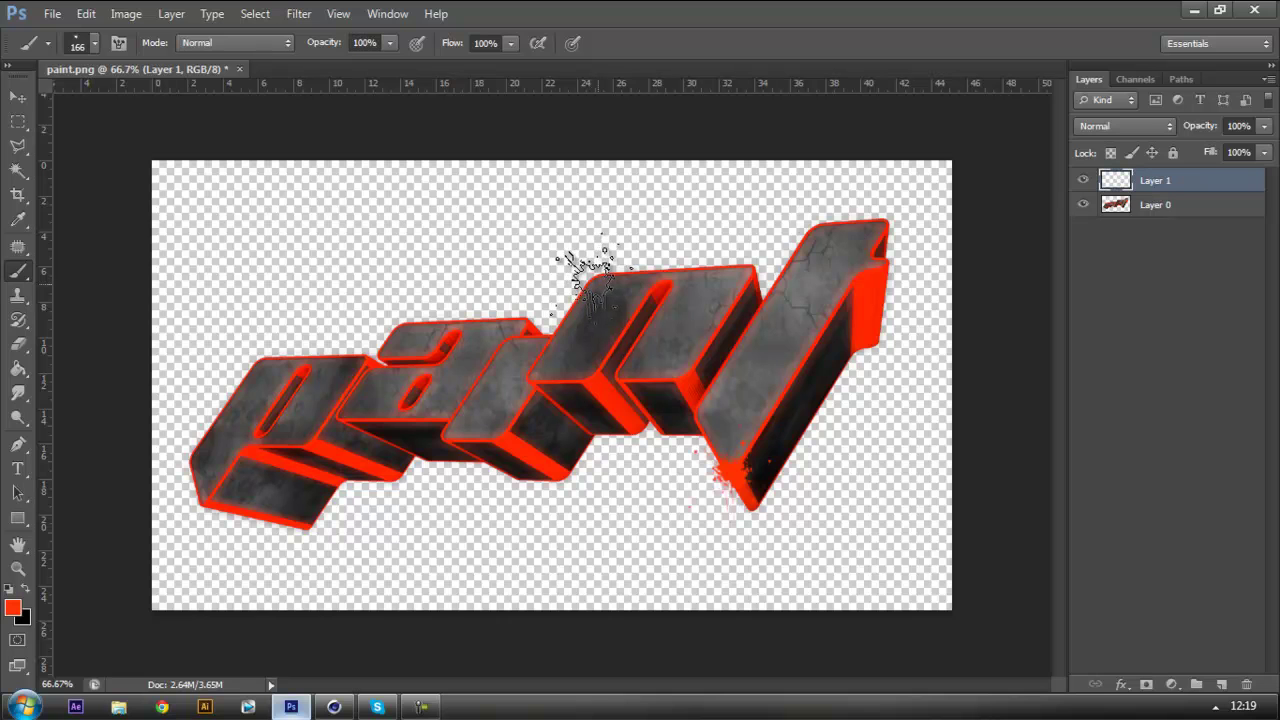
pyautogui.click(588, 277)
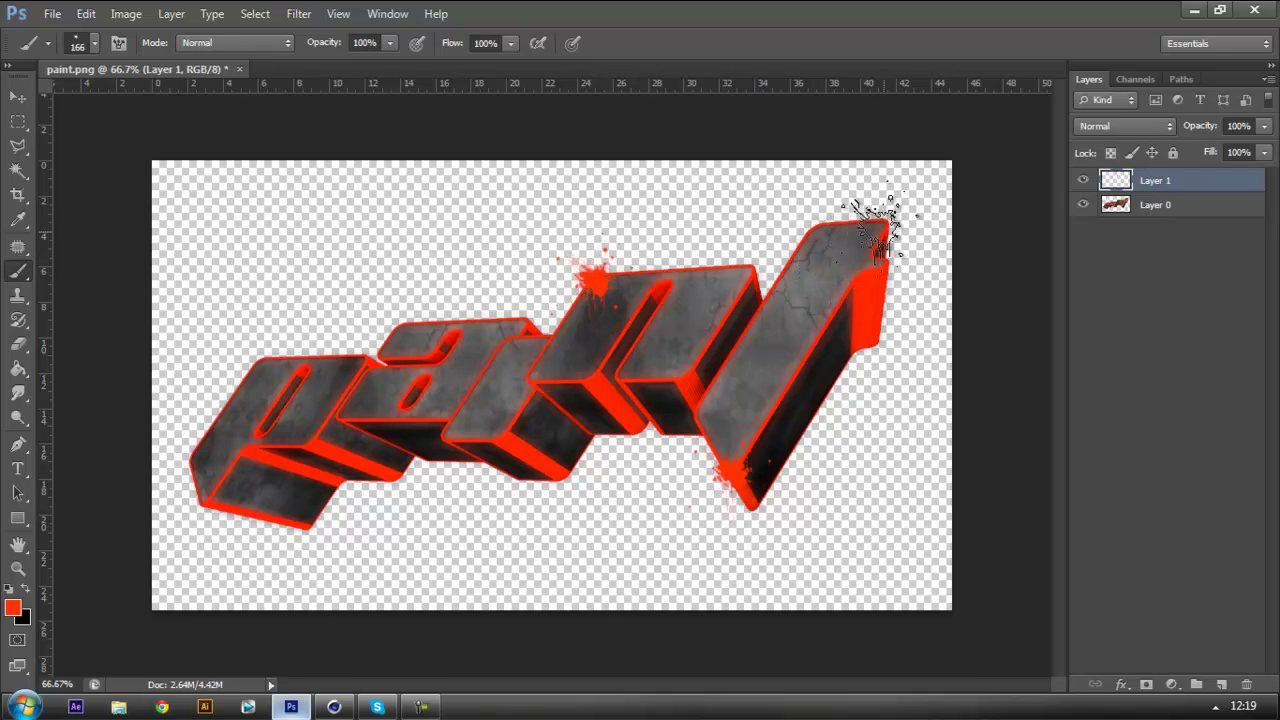
pyautogui.click(872, 225)
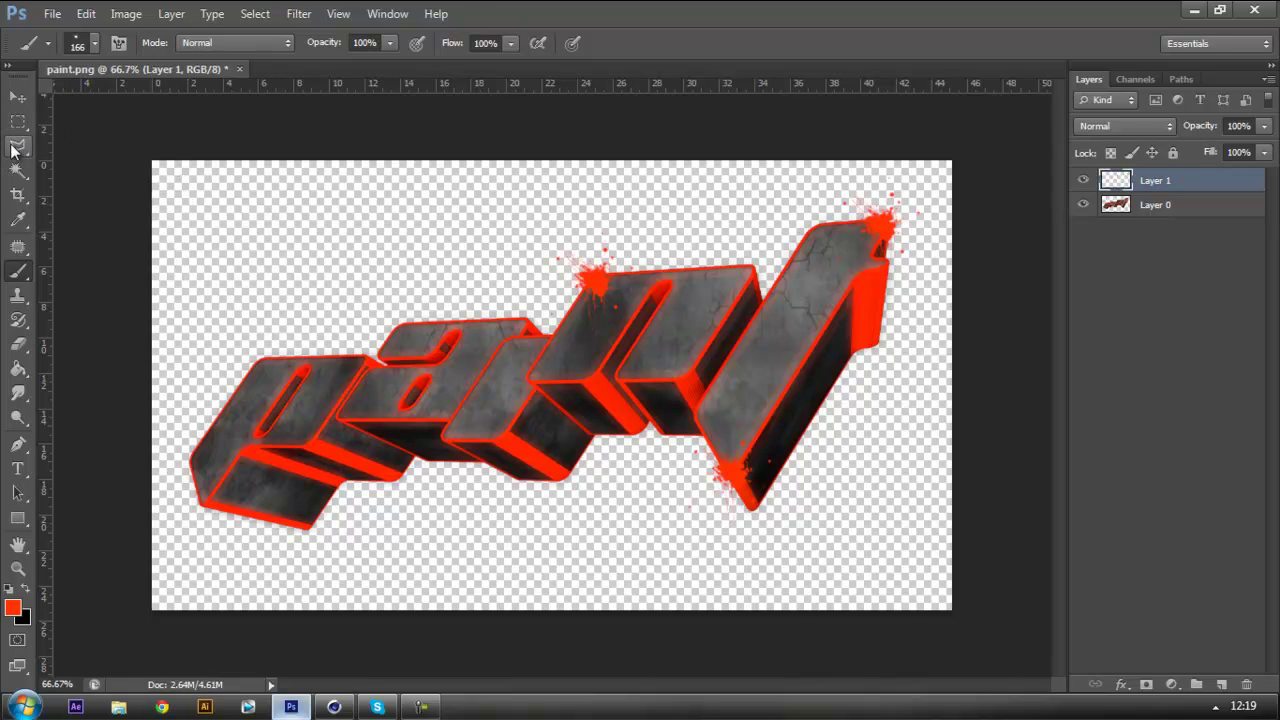
# - Choose the Polygonal Lasso tool and set the splatter layer's opacity to 25%
pyautogui.press('l')
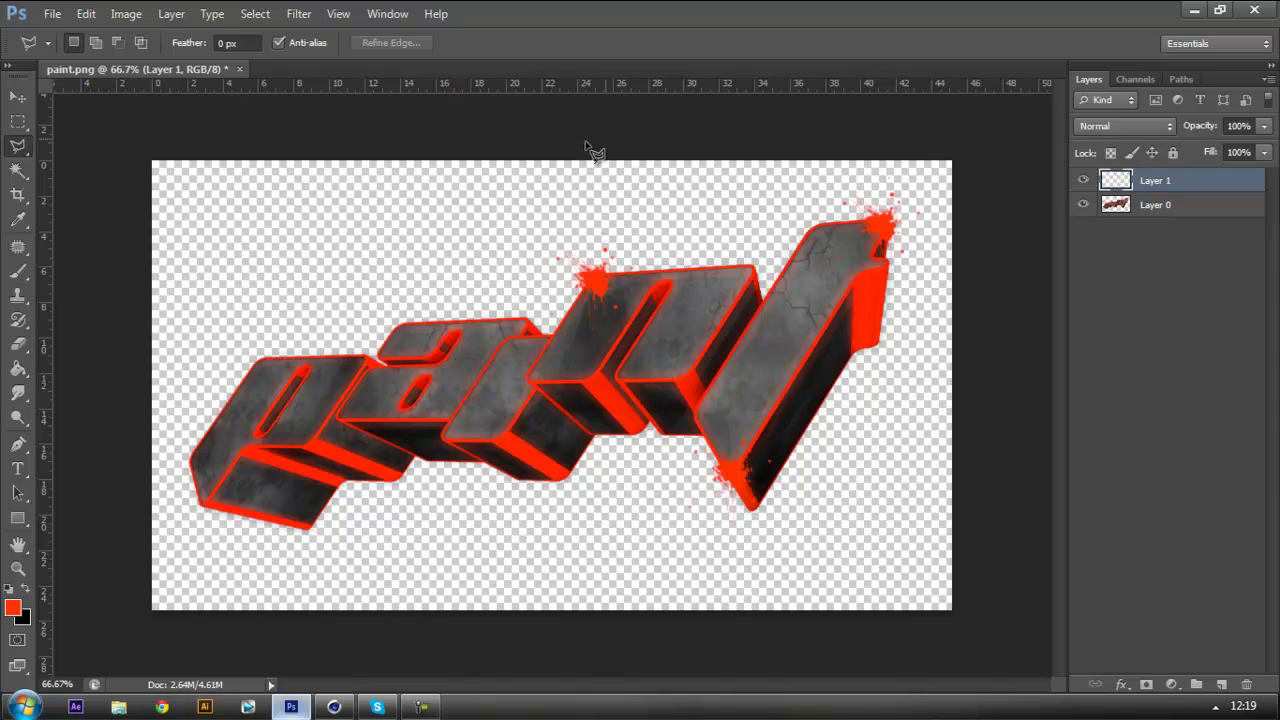
pyautogui.click(1249, 126)
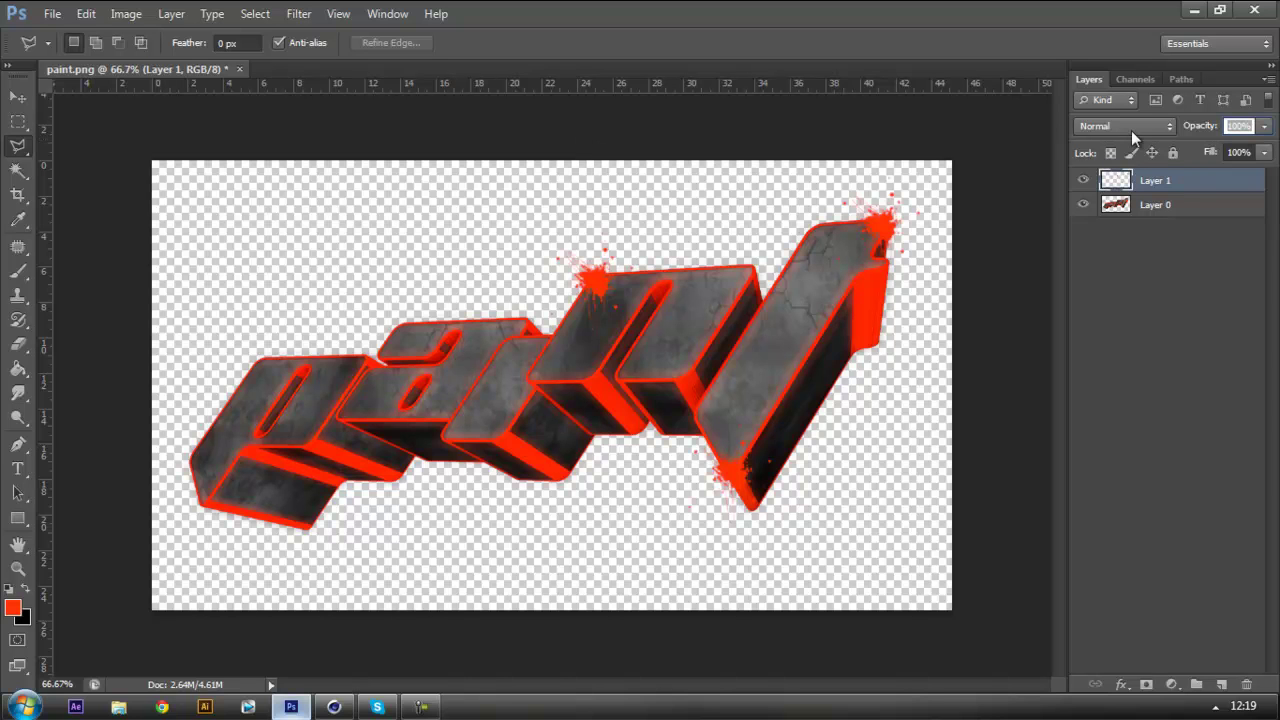
pyautogui.write('25')
pyautogui.press('Return')
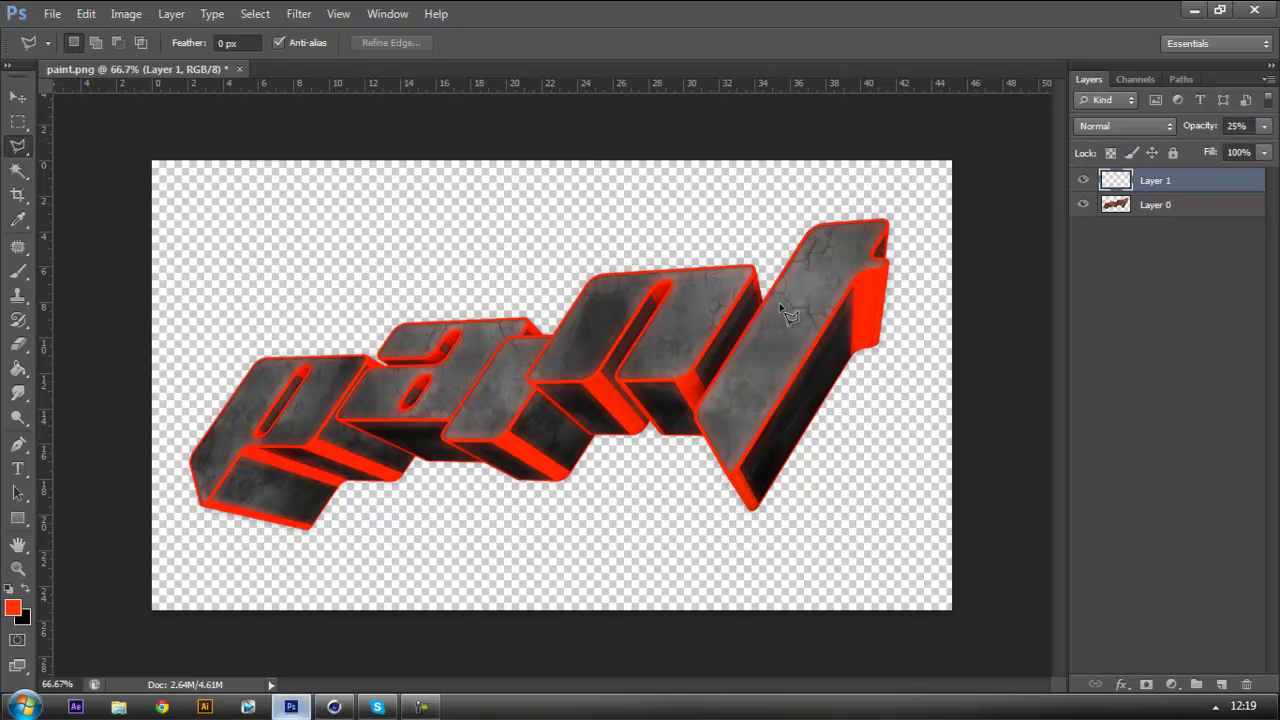
# - Lasso and delete the part of the splatter that overlaps the front face of the "n", and clear the selection
pyautogui.hotkey('ctrl', '+')
pyautogui.hotkey('ctrl', '+')
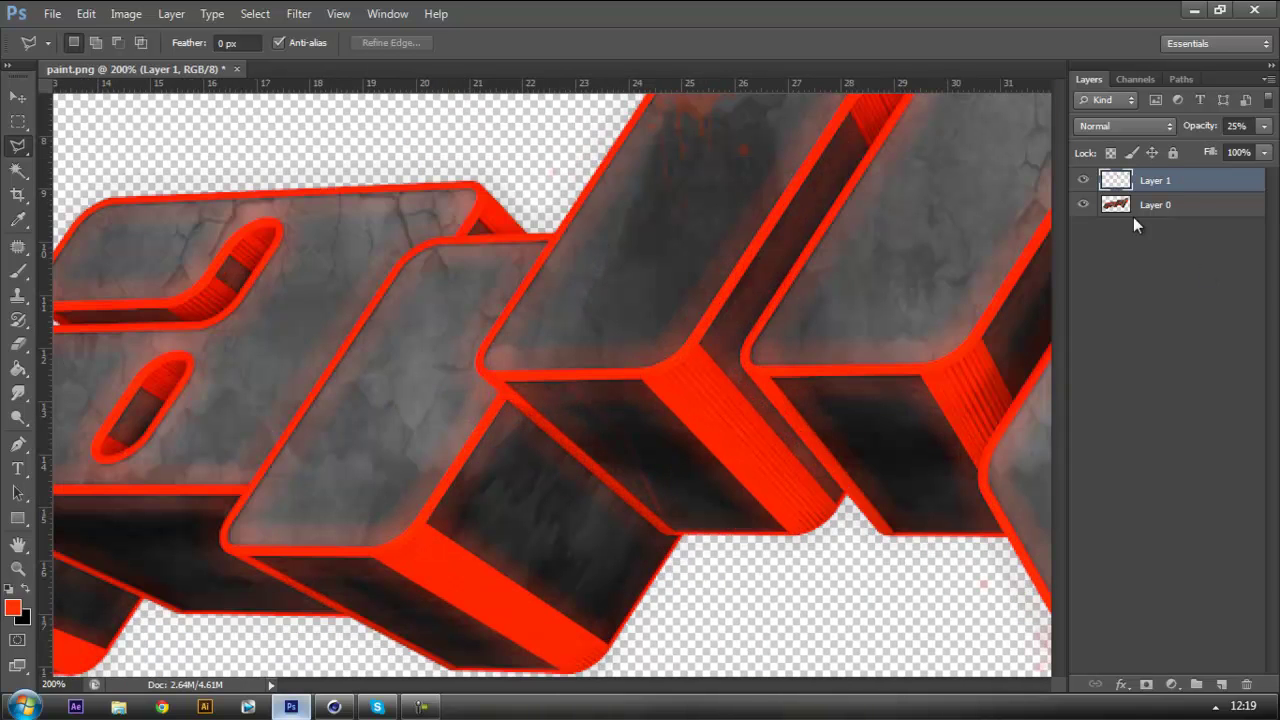
pyautogui.moveTo(1058, 378); pyautogui.dragTo(1065, 303)
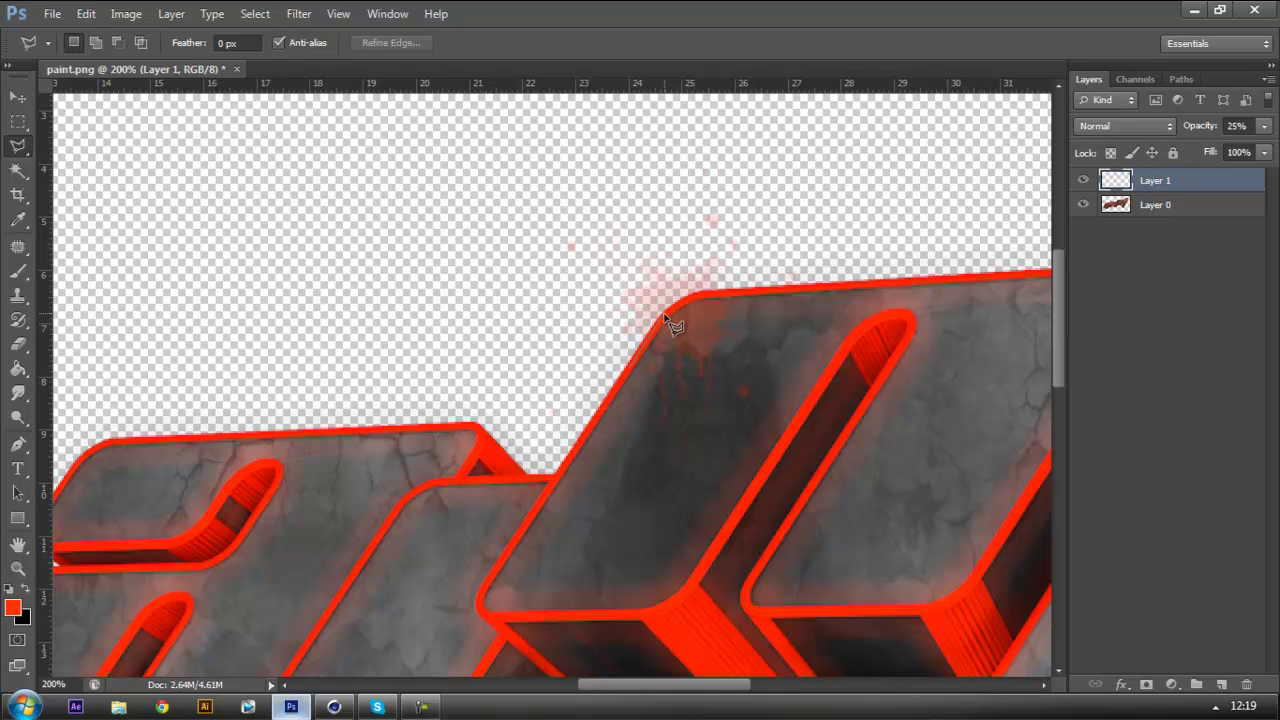
pyautogui.click(735, 294)
pyautogui.click(818, 420)
pyautogui.click(587, 481)
pyautogui.doubleClick(632, 369)
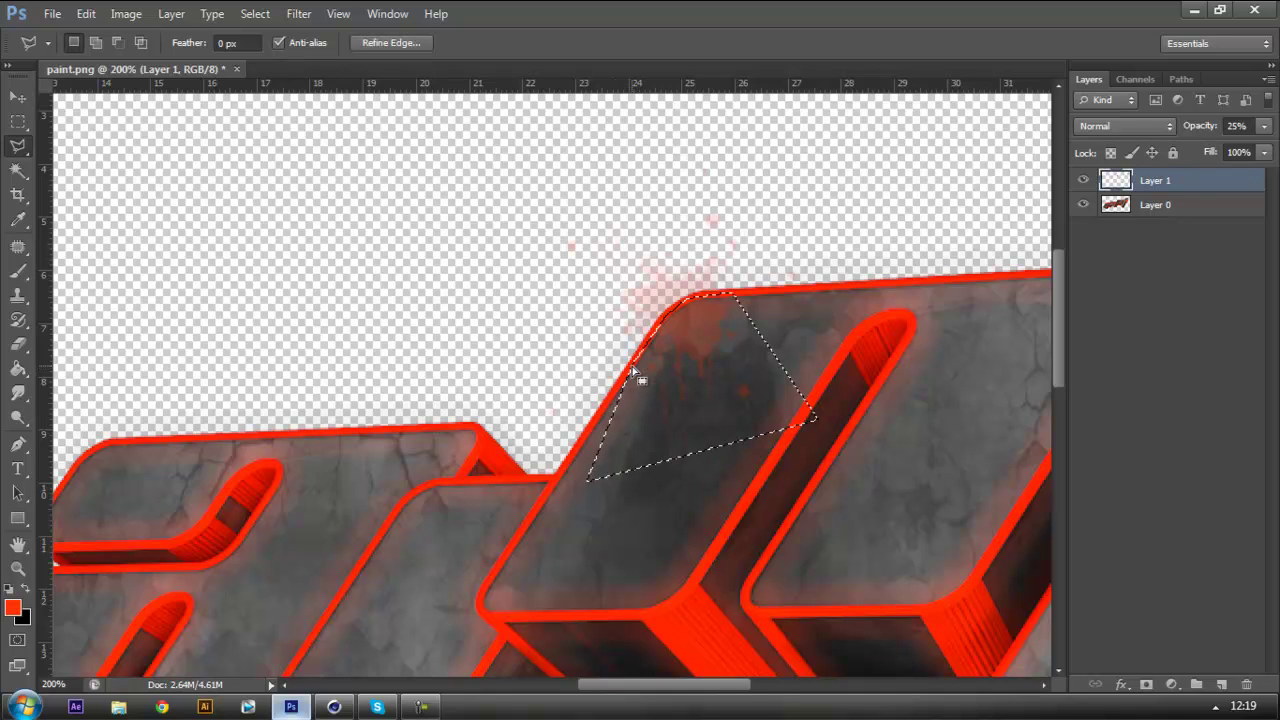
pyautogui.hotkey('ctrl', 'd')
# - Set the splatter layer's opacity to 34% and delete the lassoed splatter area covering the upper front face of the "t"
pyautogui.click(1264, 126)
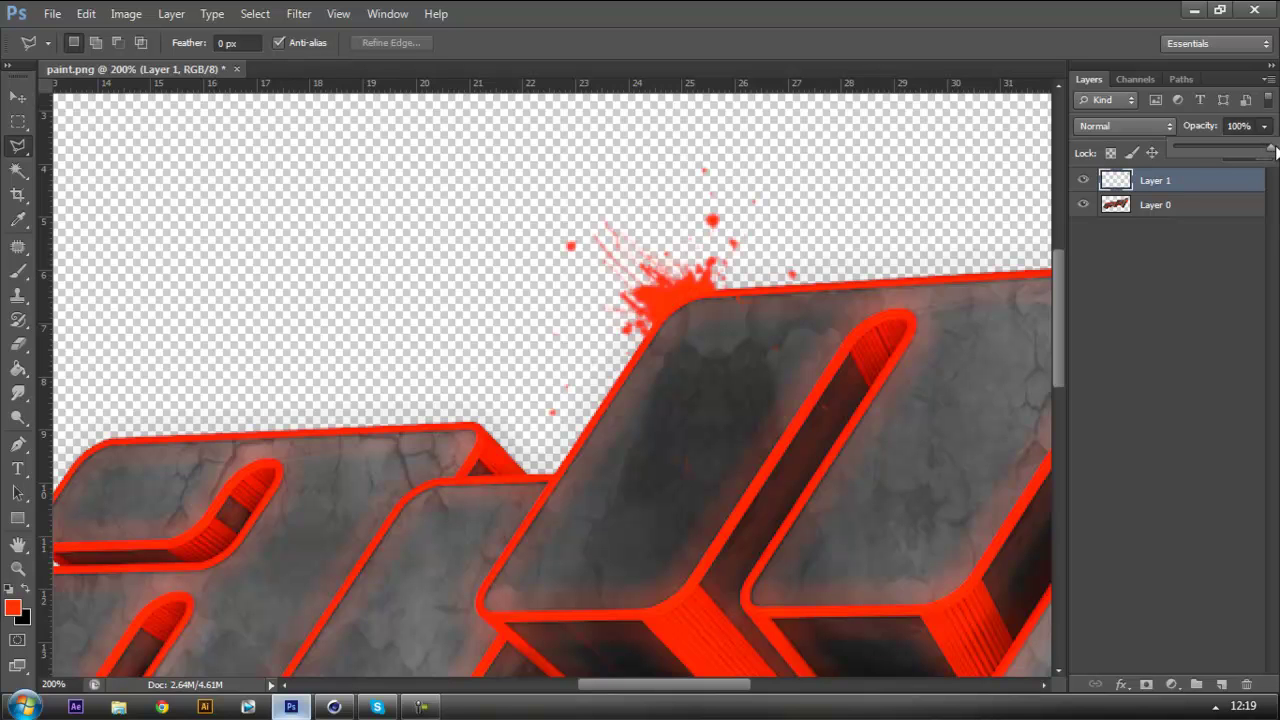
pyautogui.moveTo(1197, 150); pyautogui.dragTo(1208, 150)
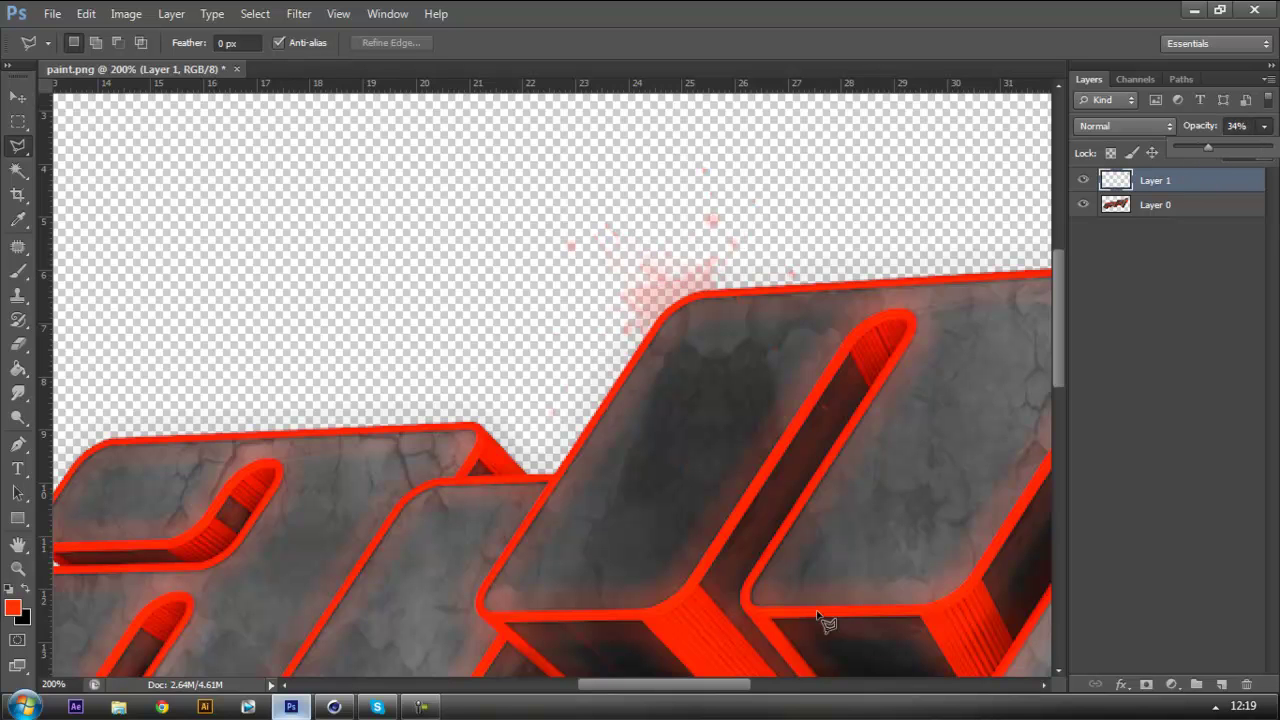
pyautogui.moveTo(740, 684); pyautogui.dragTo(868, 686)
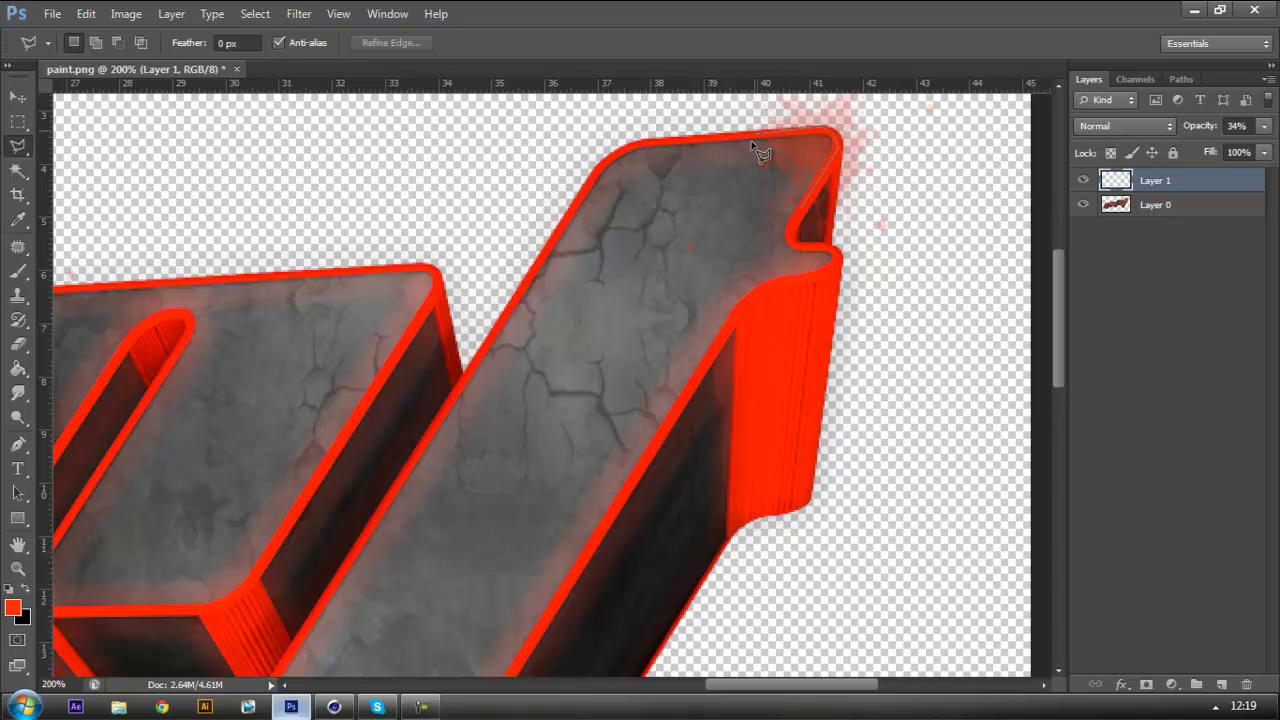
pyautogui.click(735, 251)
pyautogui.click(628, 262)
pyautogui.click(705, 368)
pyautogui.click(872, 310)
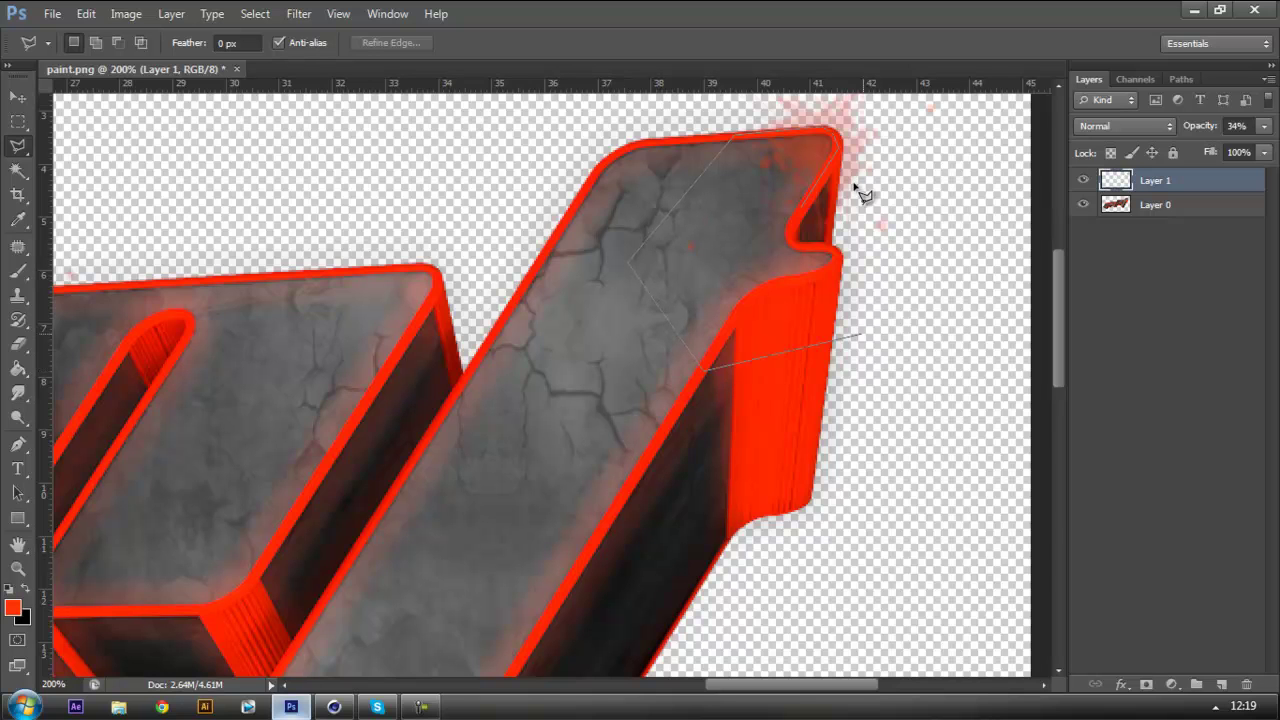
pyautogui.doubleClick(801, 207)
pyautogui.hotkey('ctrl', 'd')
# - Lasso and delete the lower splatter's overlap on the front face of the "t", and clear the selection
pyautogui.moveTo(1057, 354); pyautogui.dragTo(1066, 463)
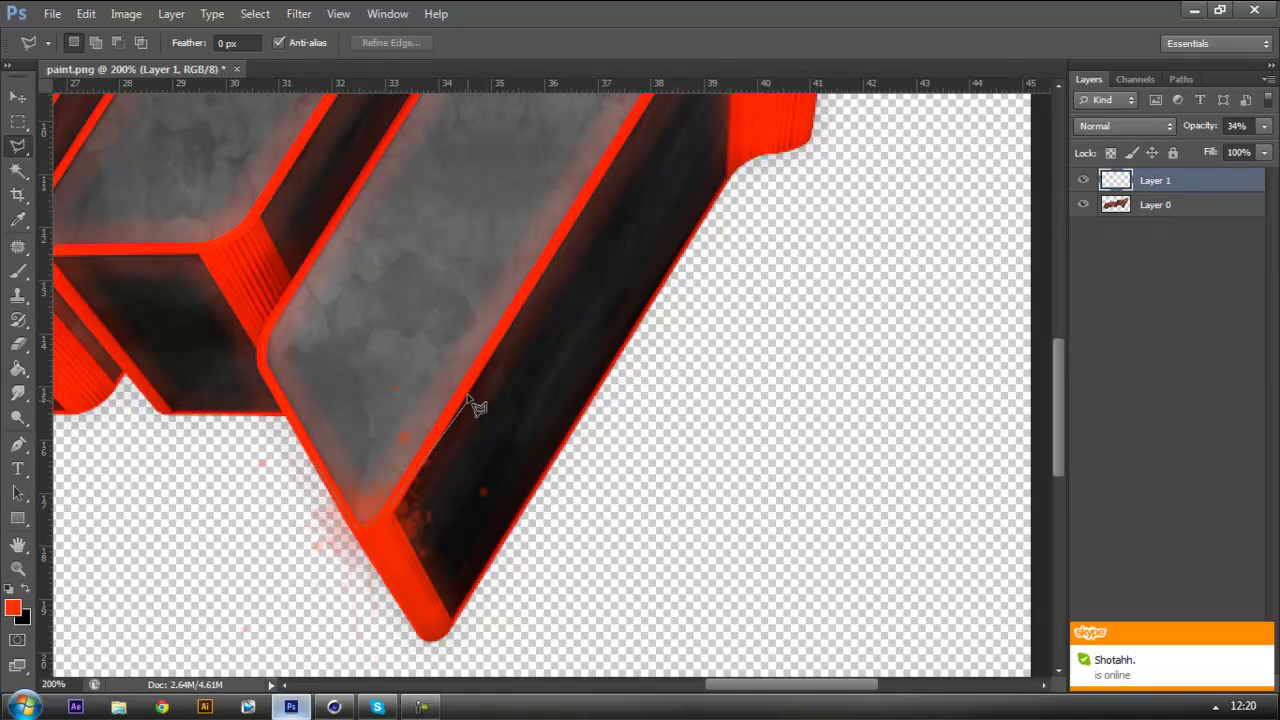
pyautogui.click(315, 463)
pyautogui.hotkey('ctrl', 'd')
# - Restore the splatter layer's opacity to 100% with the whole artwork in view
pyautogui.hotkey('ctrl', '-')
pyautogui.hotkey('ctrl', '-')
pyautogui.hotkey('ctrl', '-')
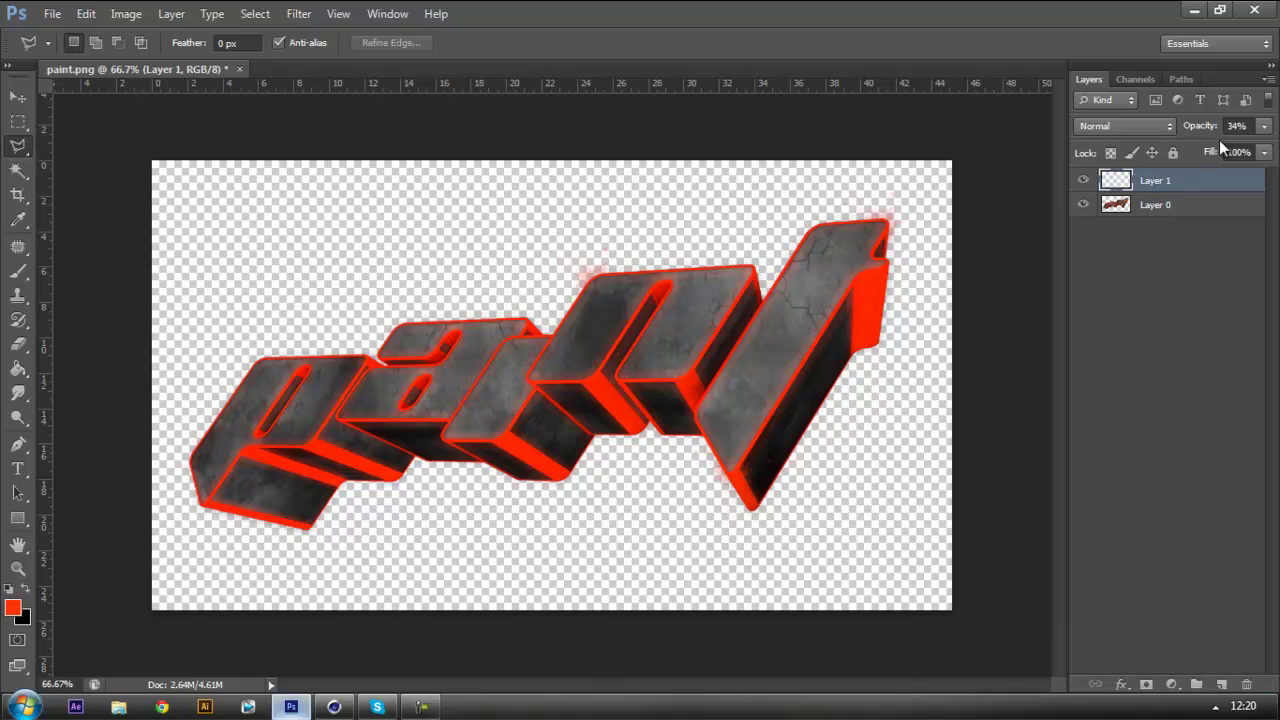
pyautogui.click(1264, 130)
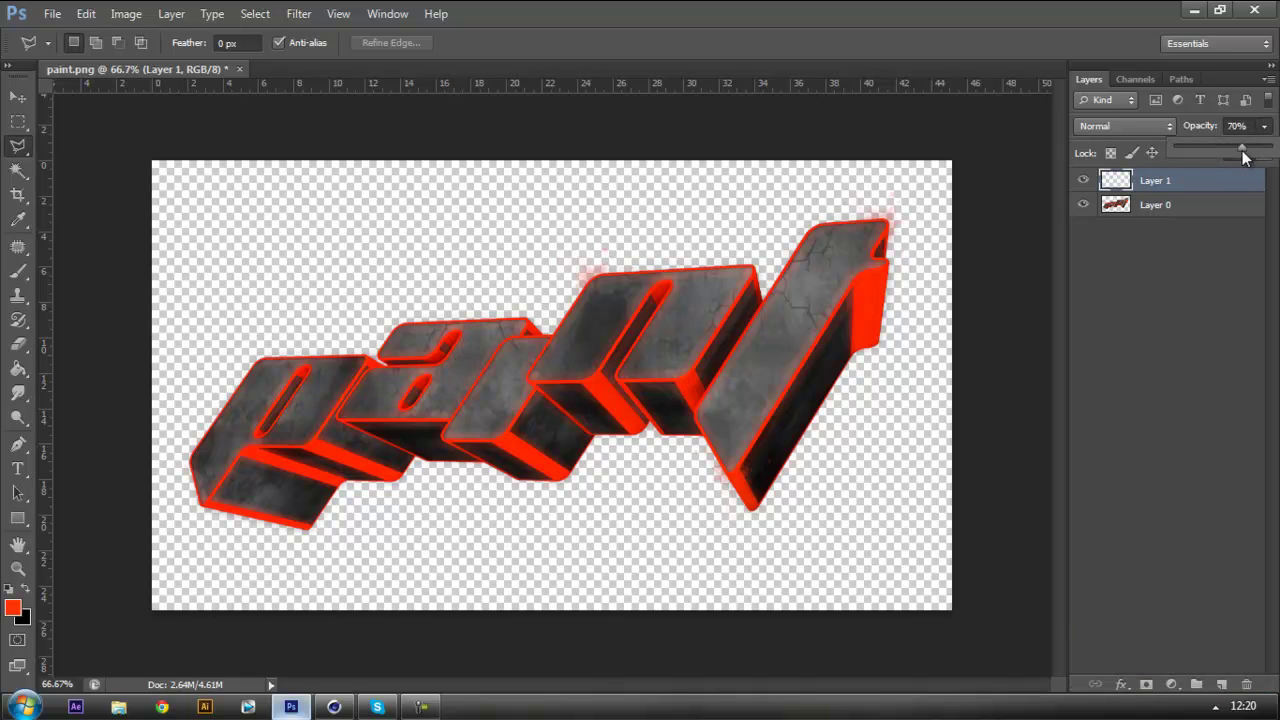
pyautogui.moveTo(1238, 150); pyautogui.dragTo(1252, 152)
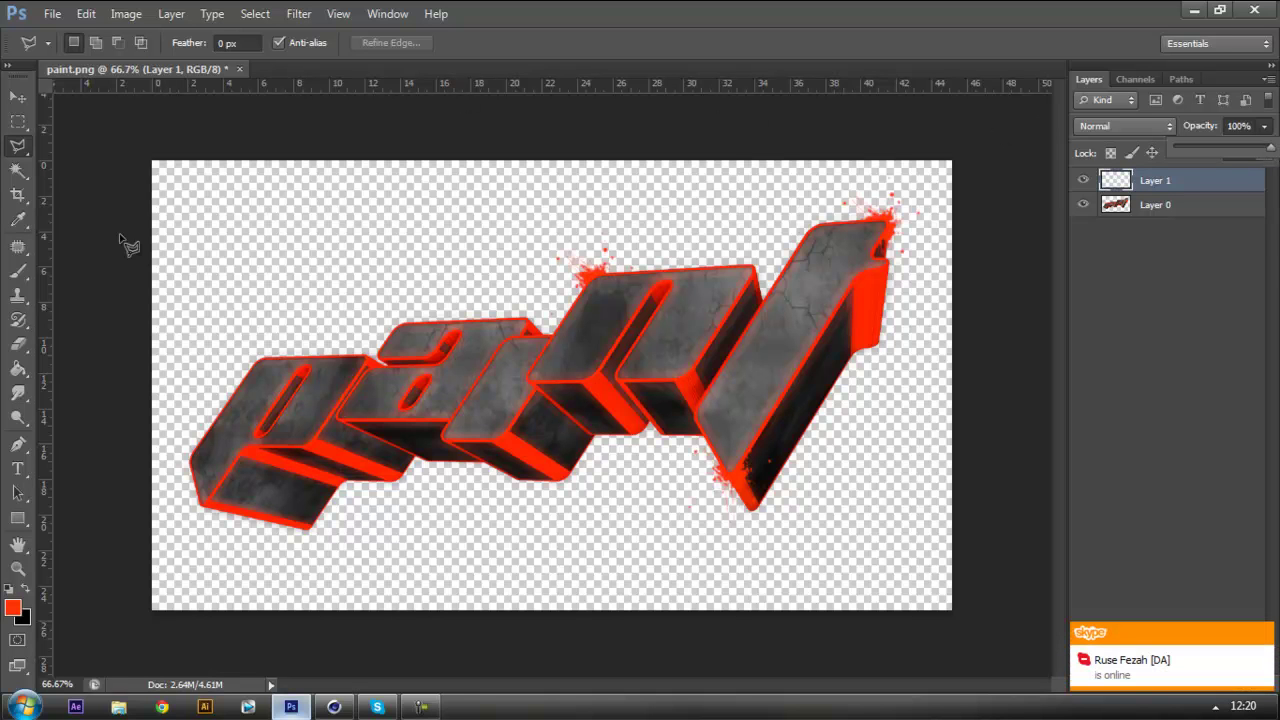
# - Choose the first 786 px splatter brush preset for the Brush tool and reduce its size to 267 px
pyautogui.click(23, 275)
pyautogui.click(20, 272)
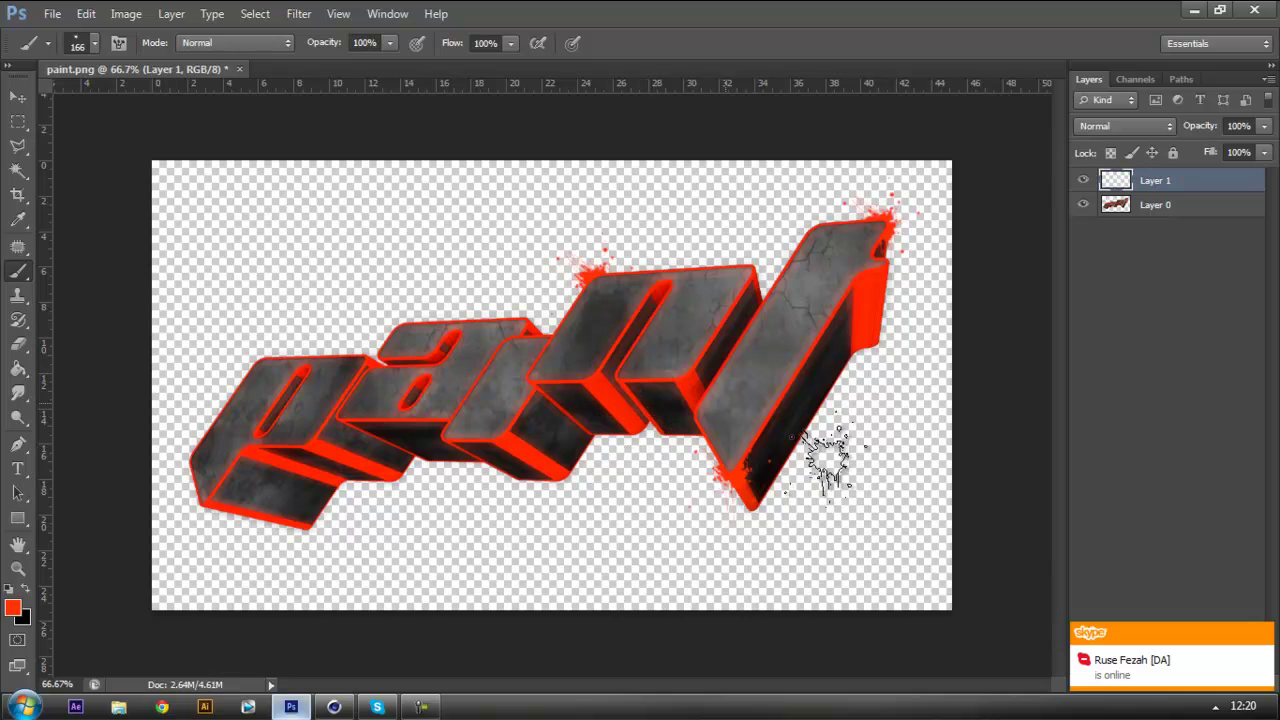
pyautogui.click(95, 46)
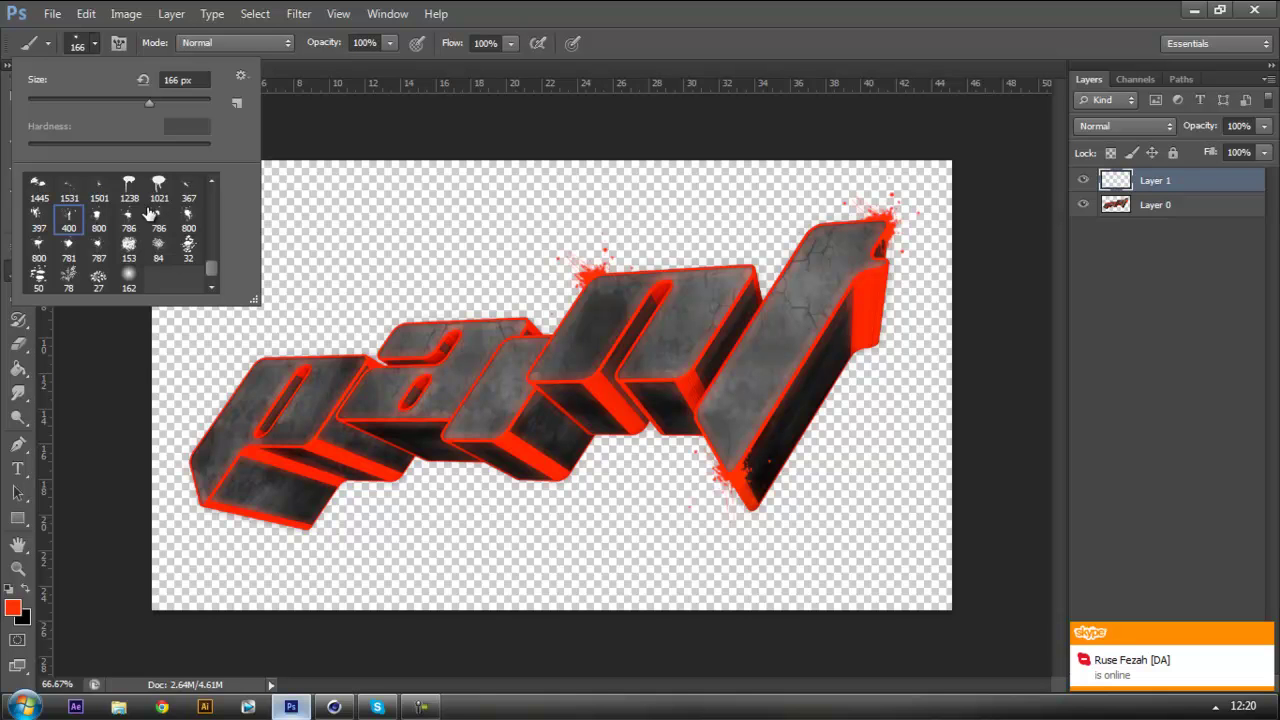
pyautogui.click(129, 218)
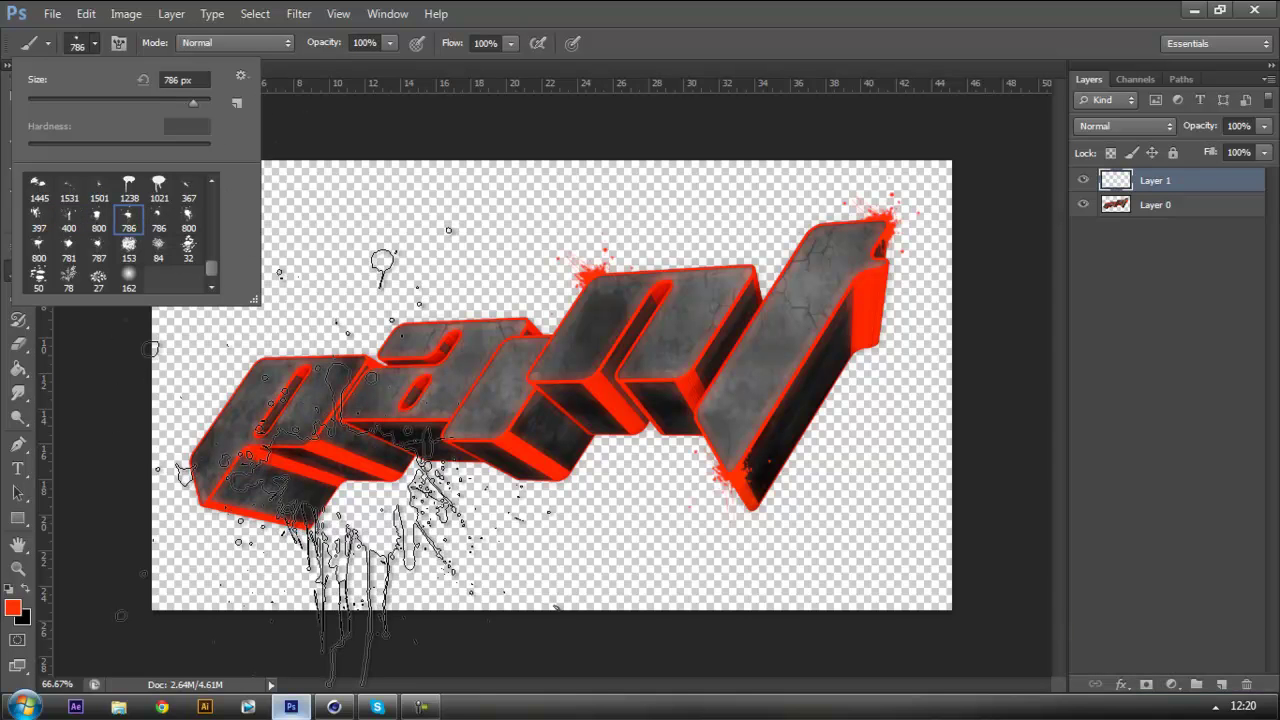
pyautogui.moveTo(187, 108); pyautogui.dragTo(164, 106)
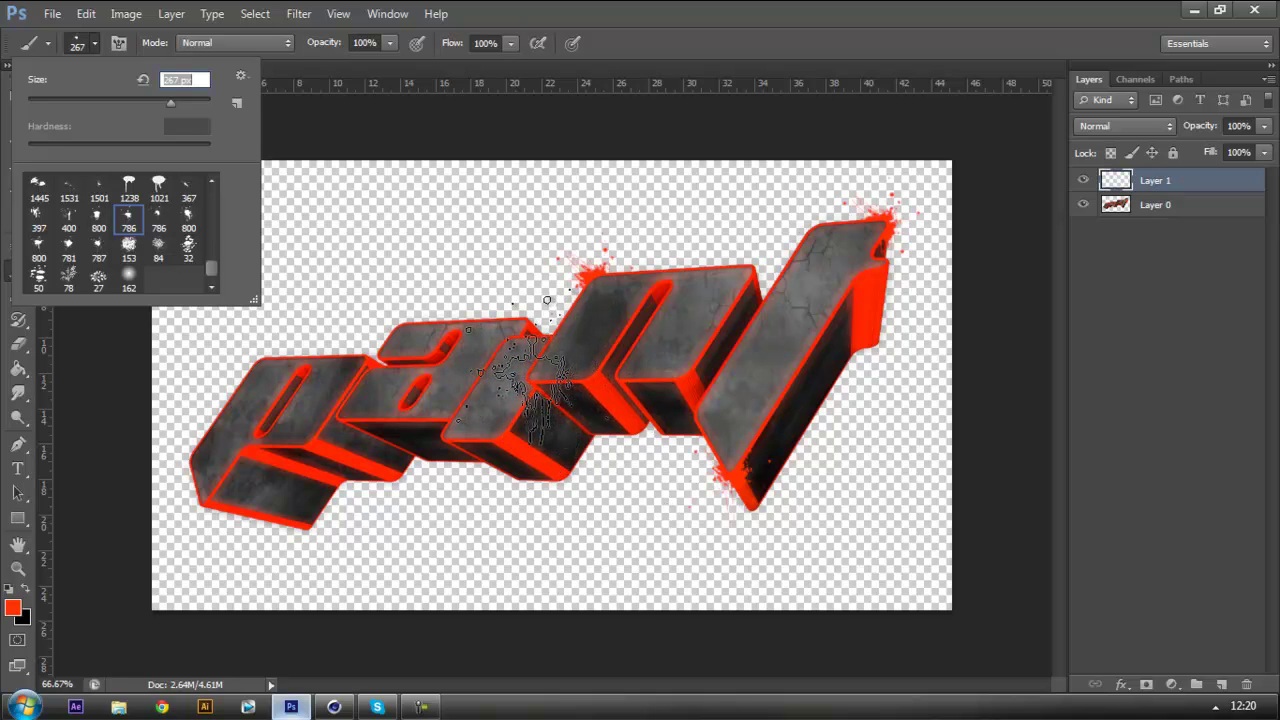
# - Reduce the splatter brush size to 187 px and stamp a red splatter on the lower-left corner of the "p"
pyautogui.moveTo(171, 106); pyautogui.dragTo(153, 103)
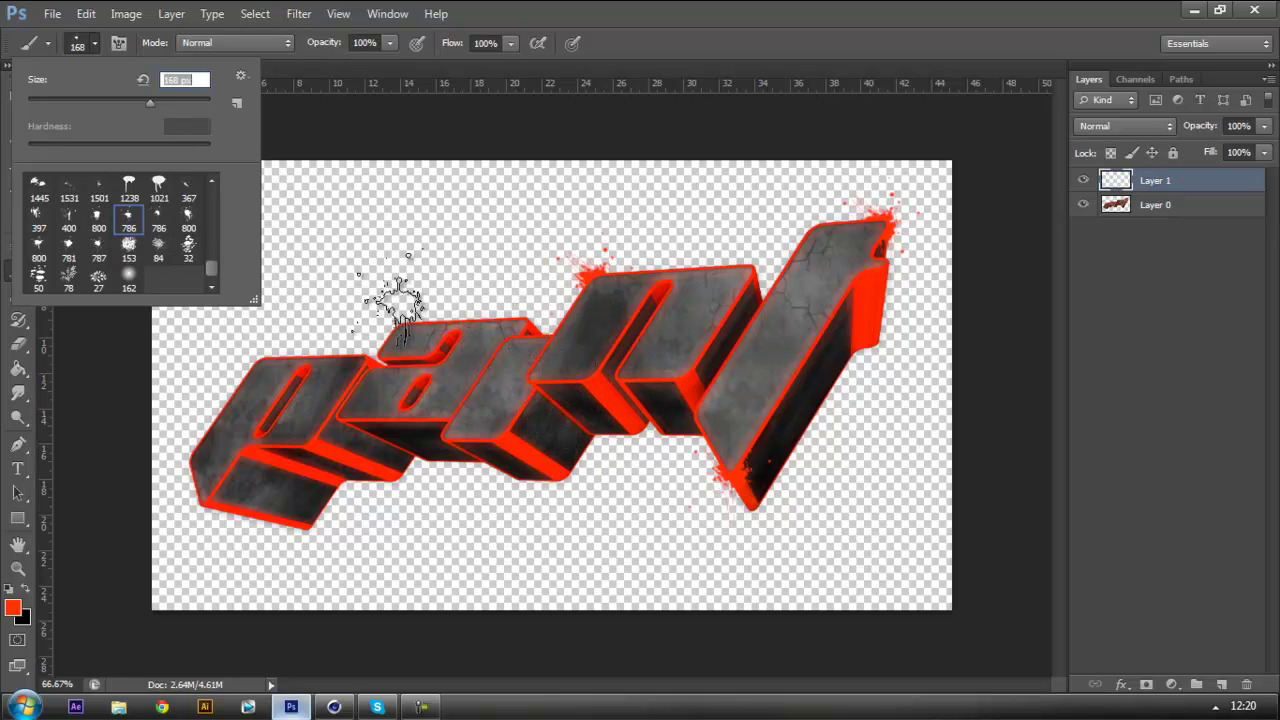
pyautogui.click(177, 101)
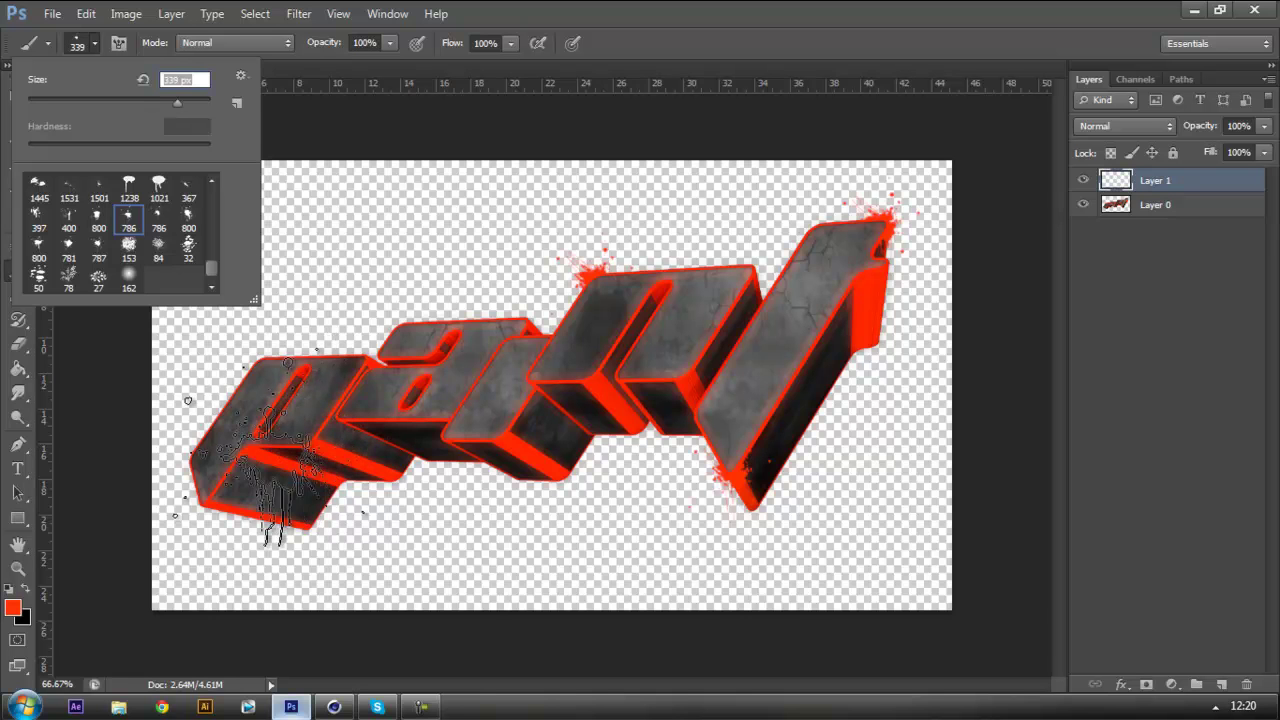
pyautogui.click(172, 99)
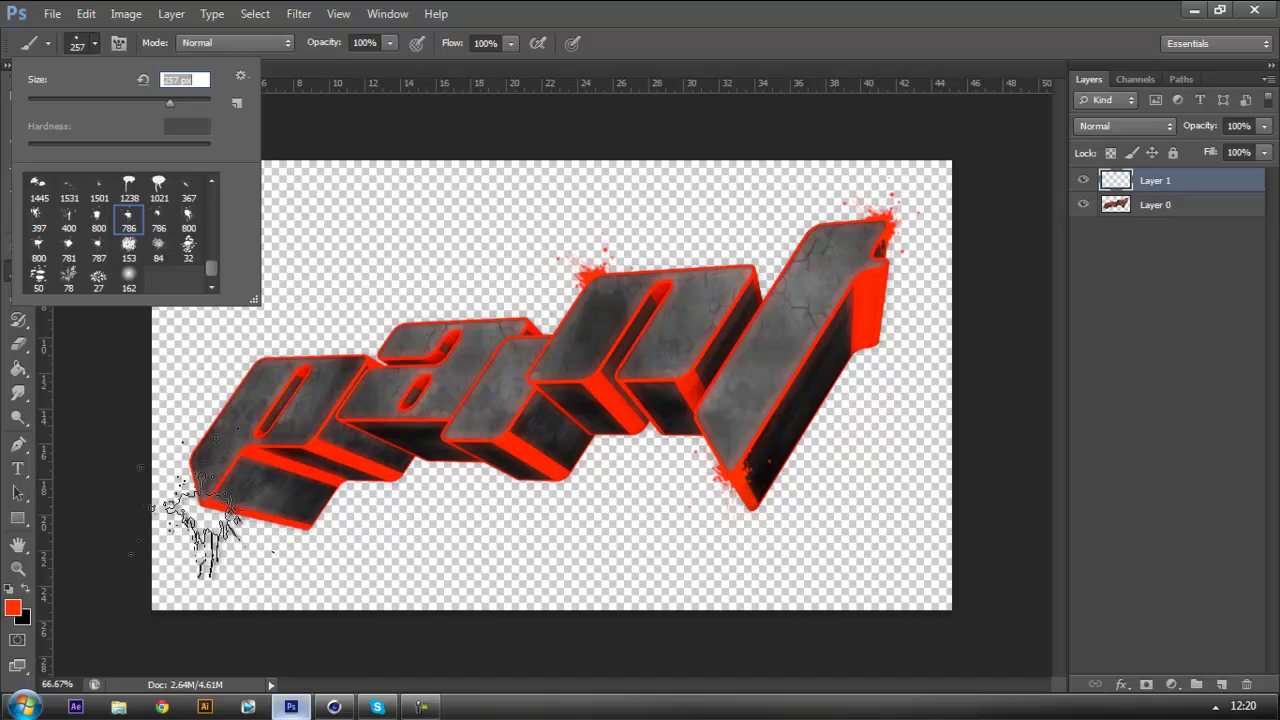
pyautogui.click(158, 104)
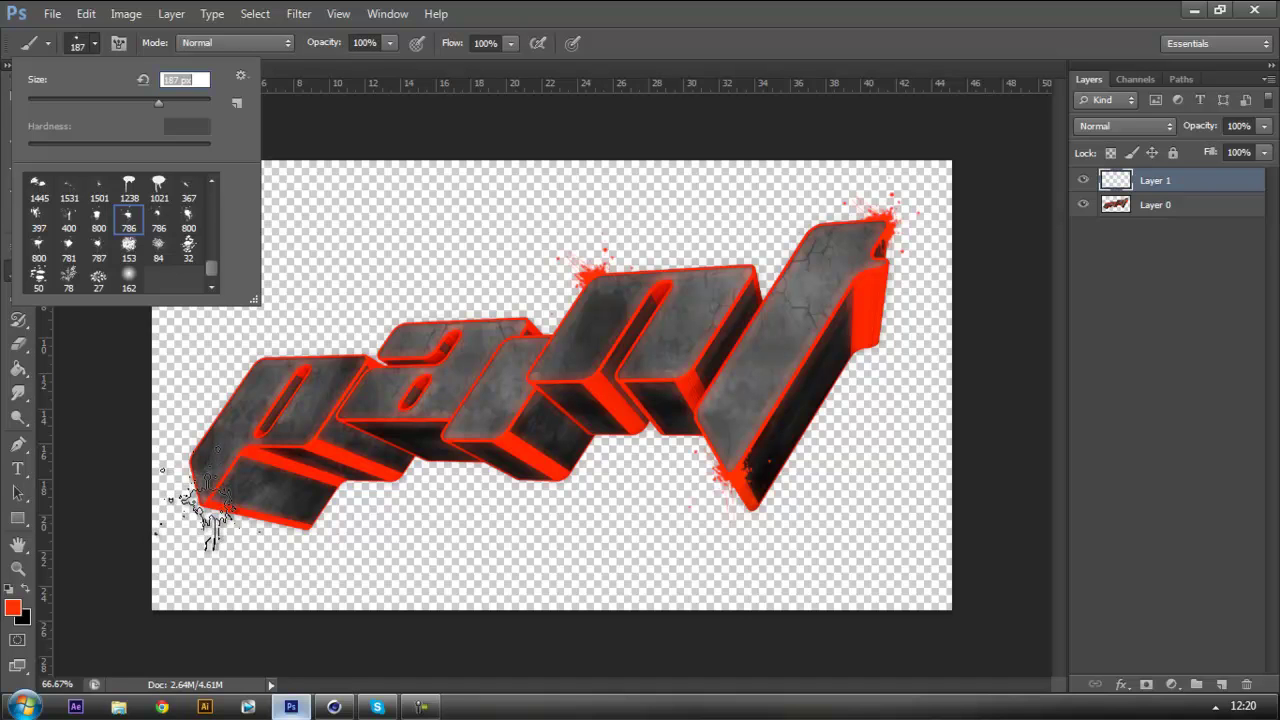
pyautogui.click(205, 510)
pyautogui.click(205, 510)
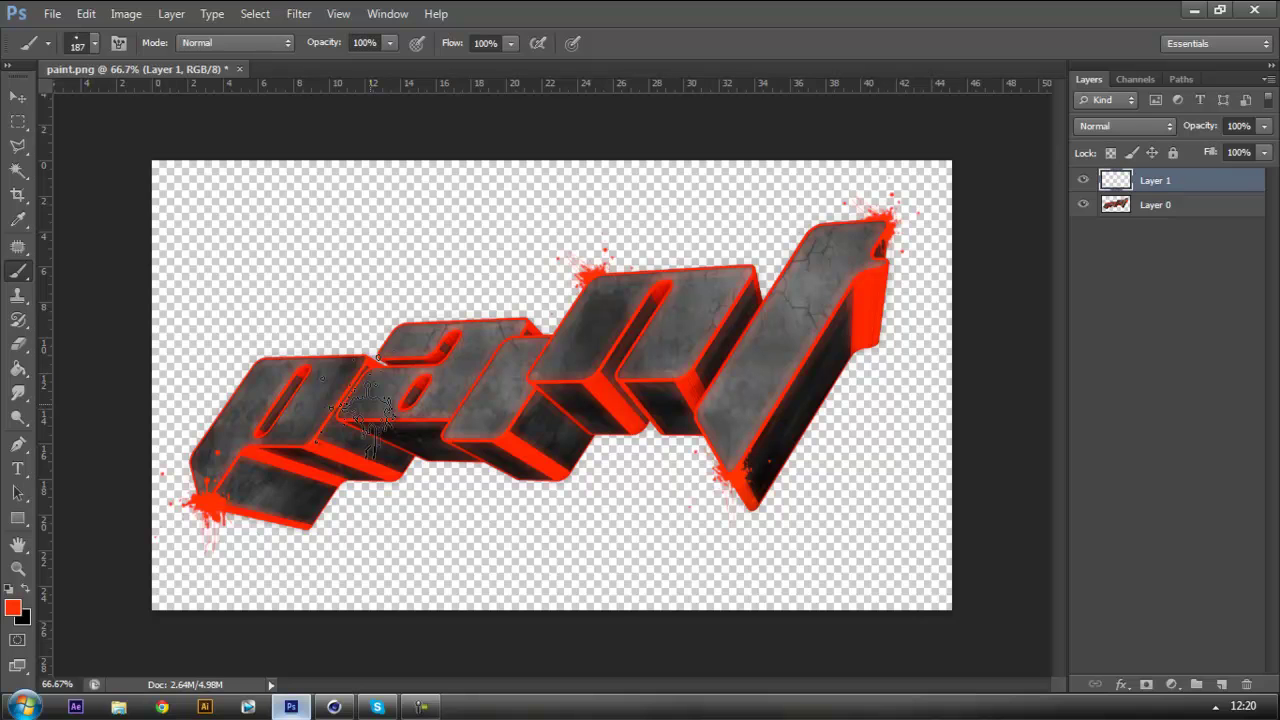
pyautogui.hotkey('ctrl', 'z')
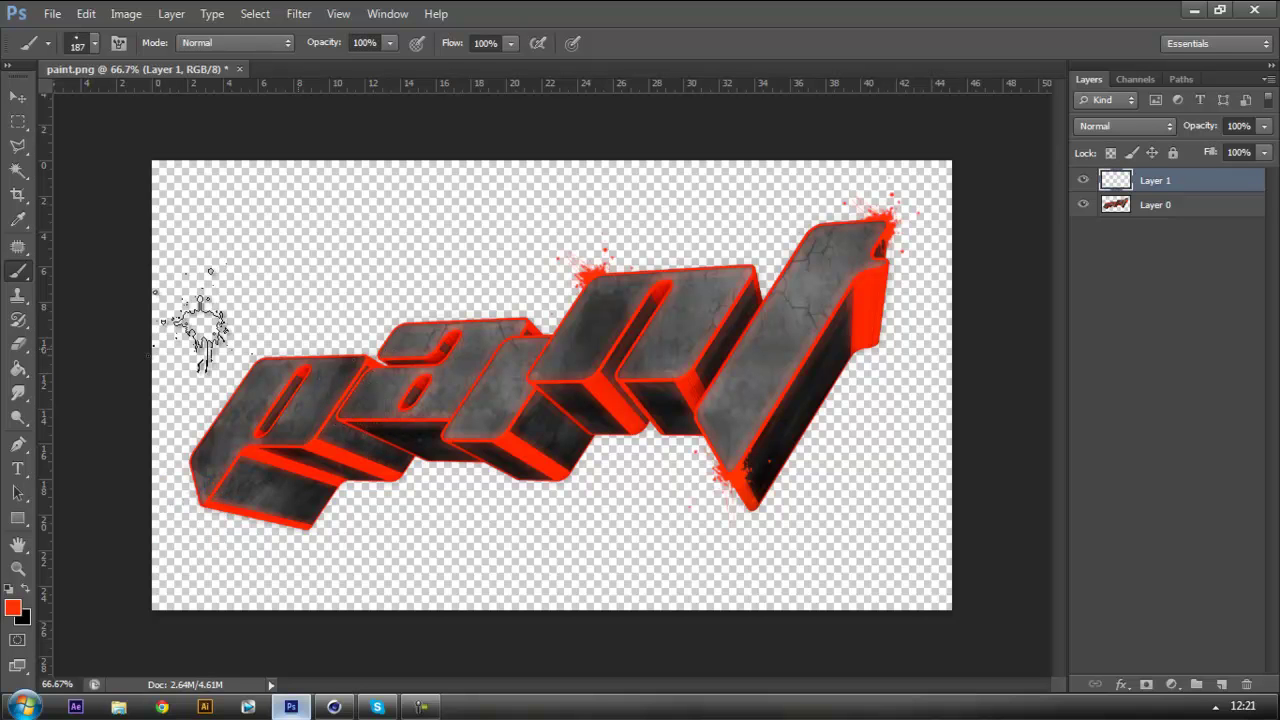
pyautogui.click(203, 507)
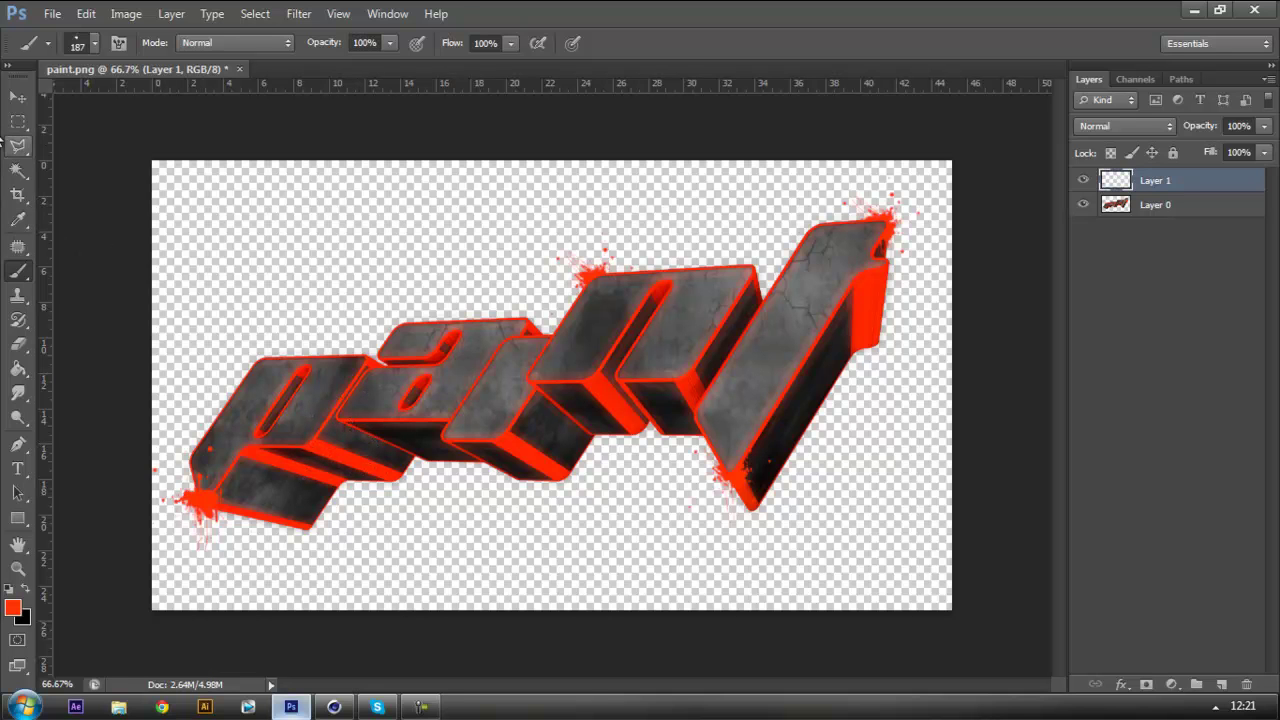
# - Stamp a red splatter on the upper-left corner of the "p" with the 187 px splatter brush
pyautogui.click(17, 147)
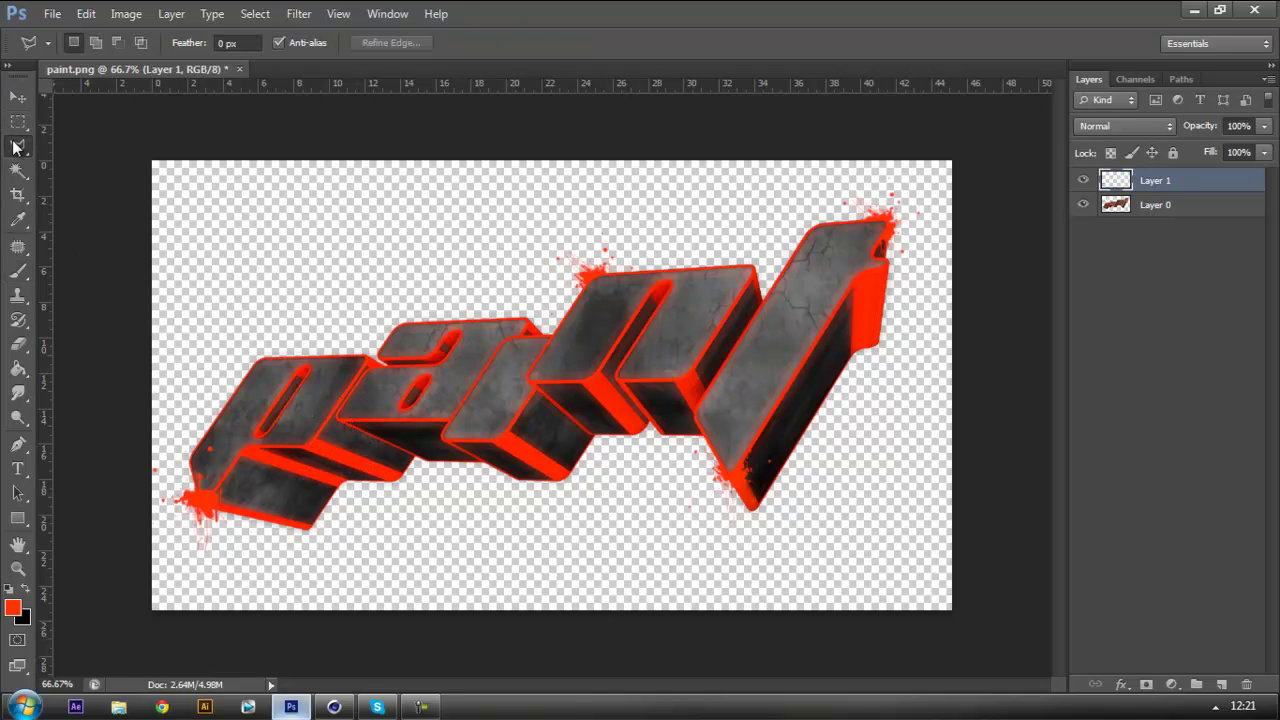
pyautogui.click(17, 270)
pyautogui.click(263, 362)
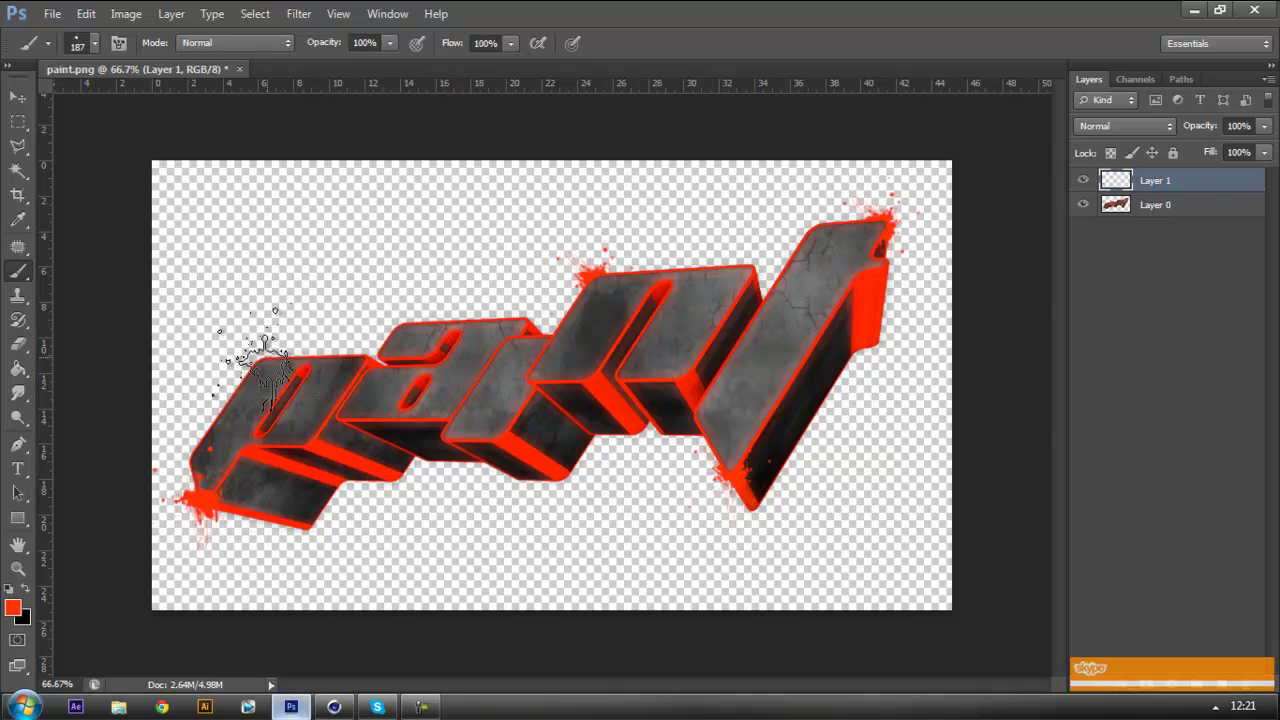
pyautogui.click(518, 314)
pyautogui.hotkey('ctrl', 'z')
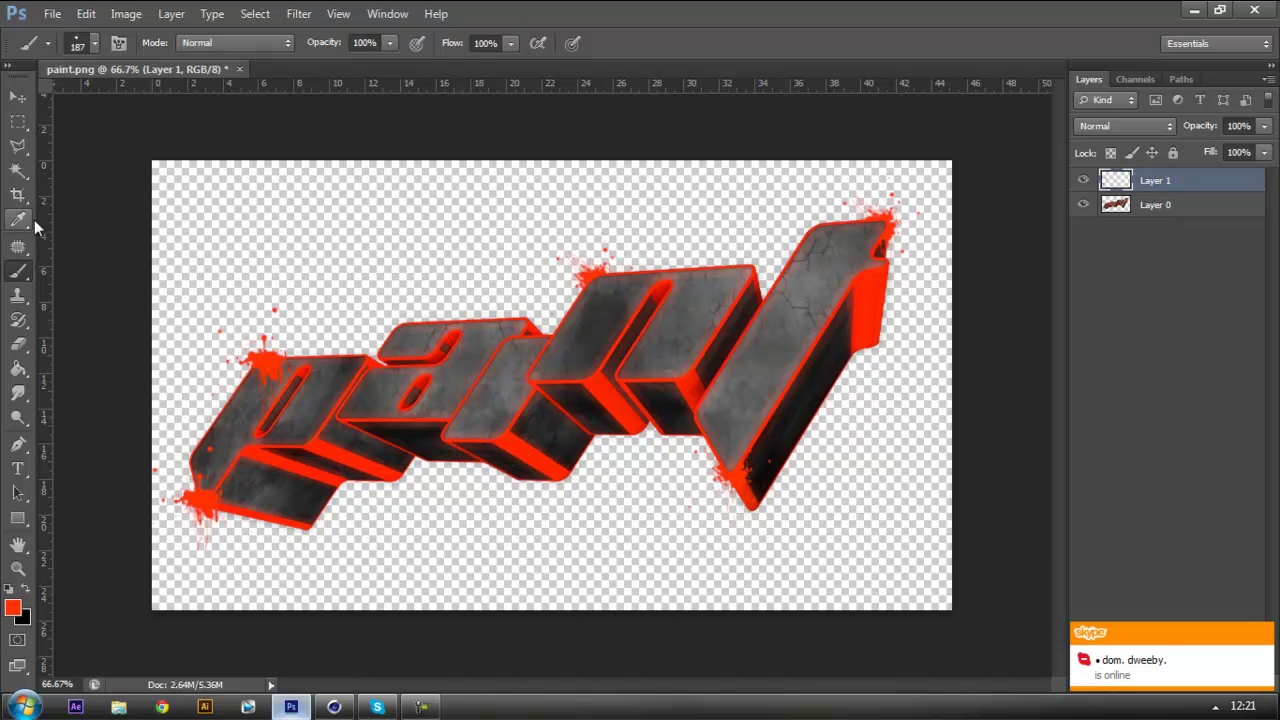
# - Zoom in on the "p" with the Polygonal Lasso active and lower the splatter layer's opacity to 47%
pyautogui.click(18, 145)
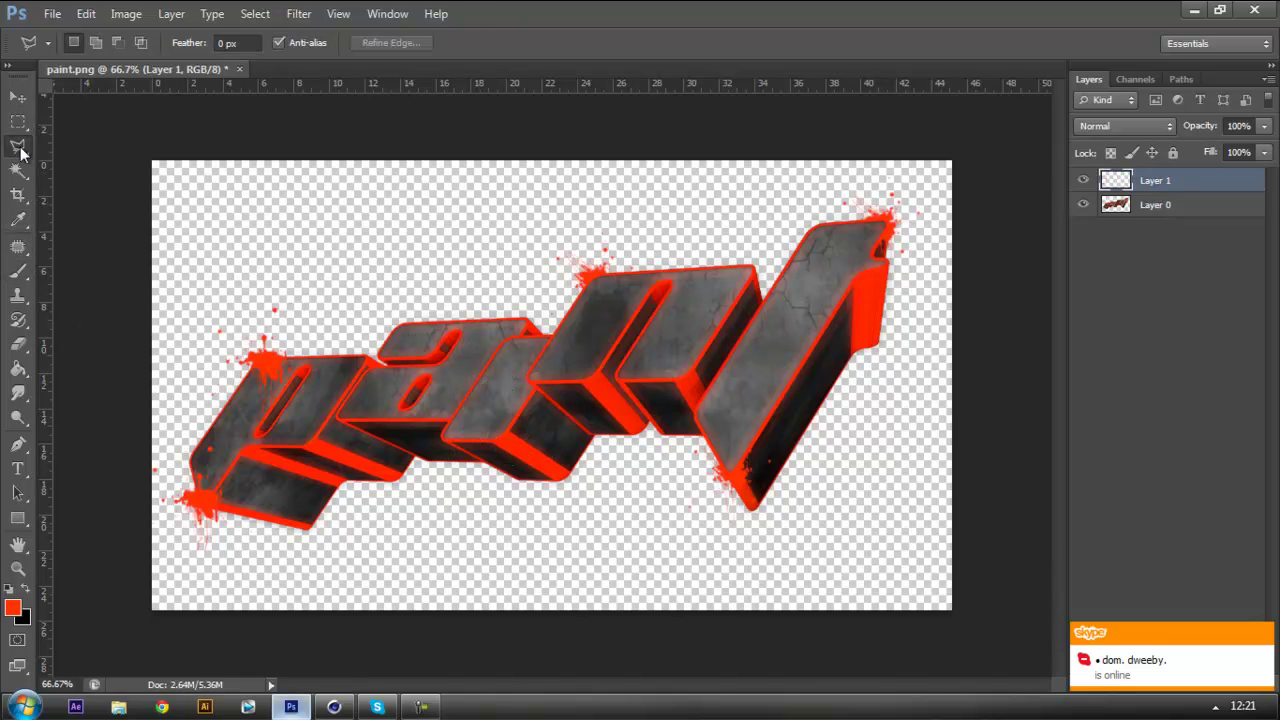
pyautogui.hotkey('ctrl', '+')
pyautogui.moveTo(594, 684); pyautogui.dragTo(508, 686)
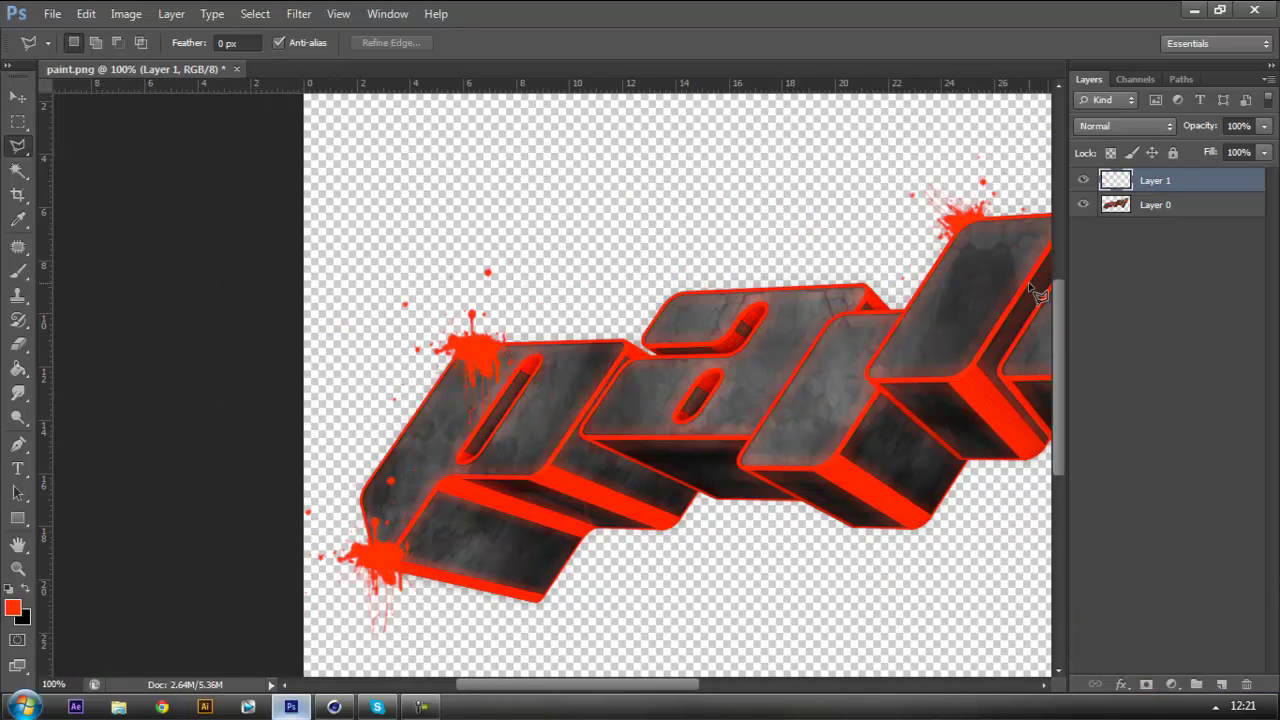
pyautogui.click(1264, 127)
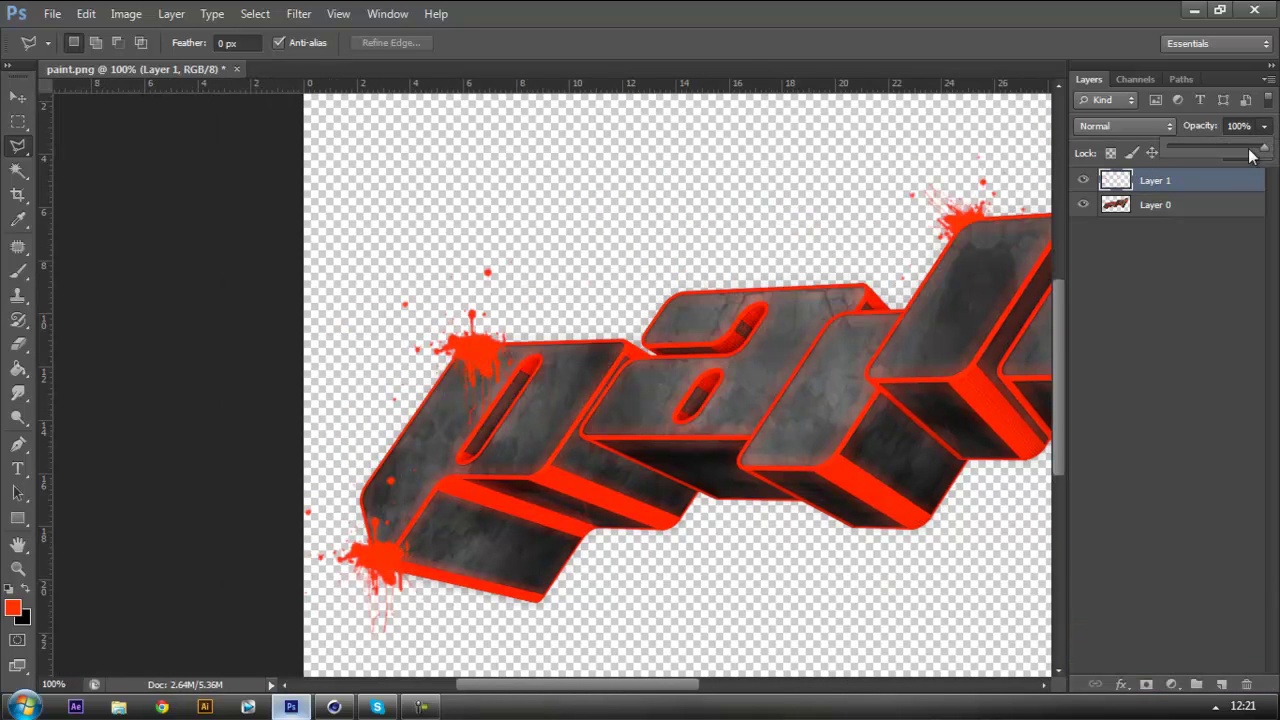
# - Lasso and delete the lower splatter's overlap on the front face of the "p", and clear the selection
pyautogui.click(376, 538)
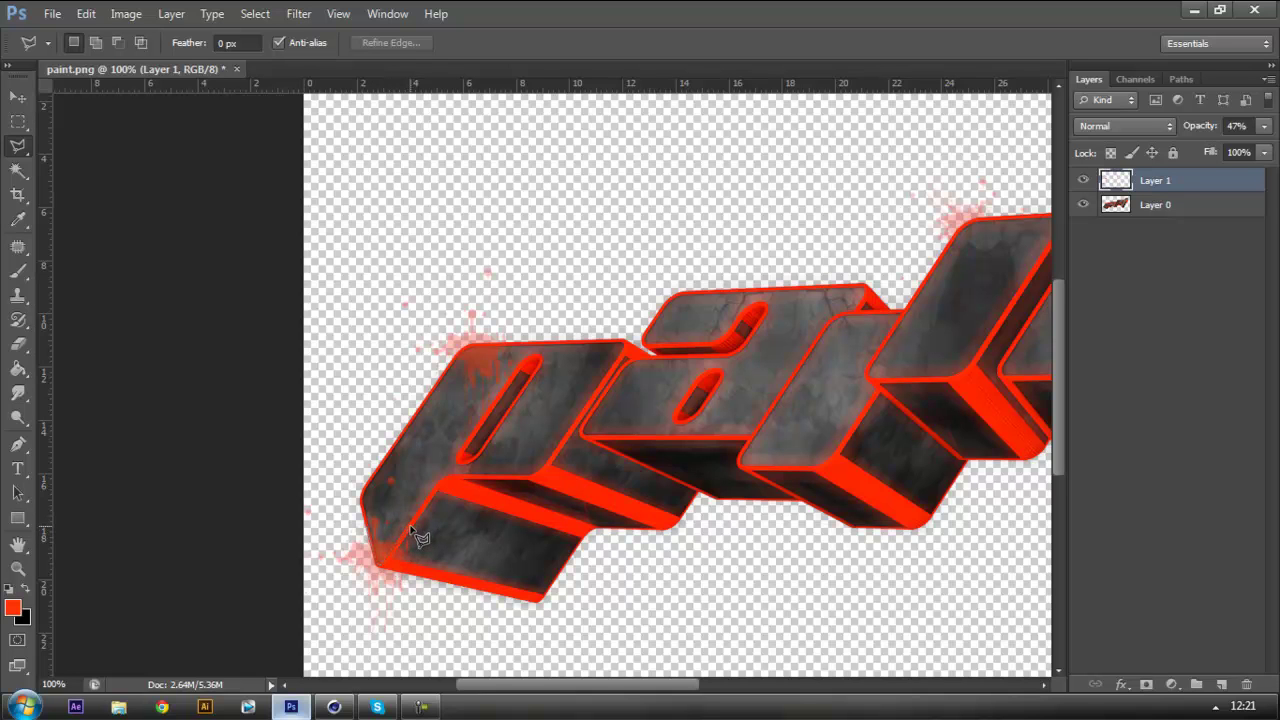
pyautogui.click(400, 449)
pyautogui.doubleClick(377, 541)
pyautogui.hotkey('ctrl', 'd')
pyautogui.click(421, 707)
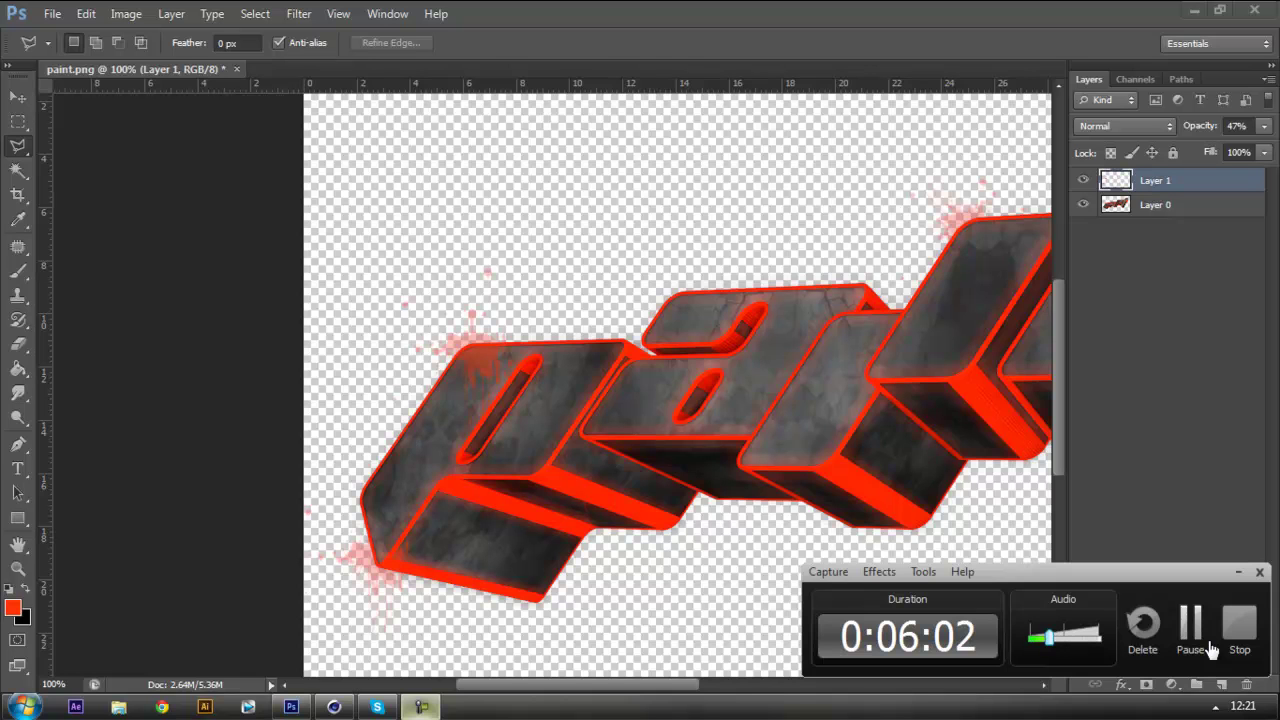
pyautogui.click(1200, 645)
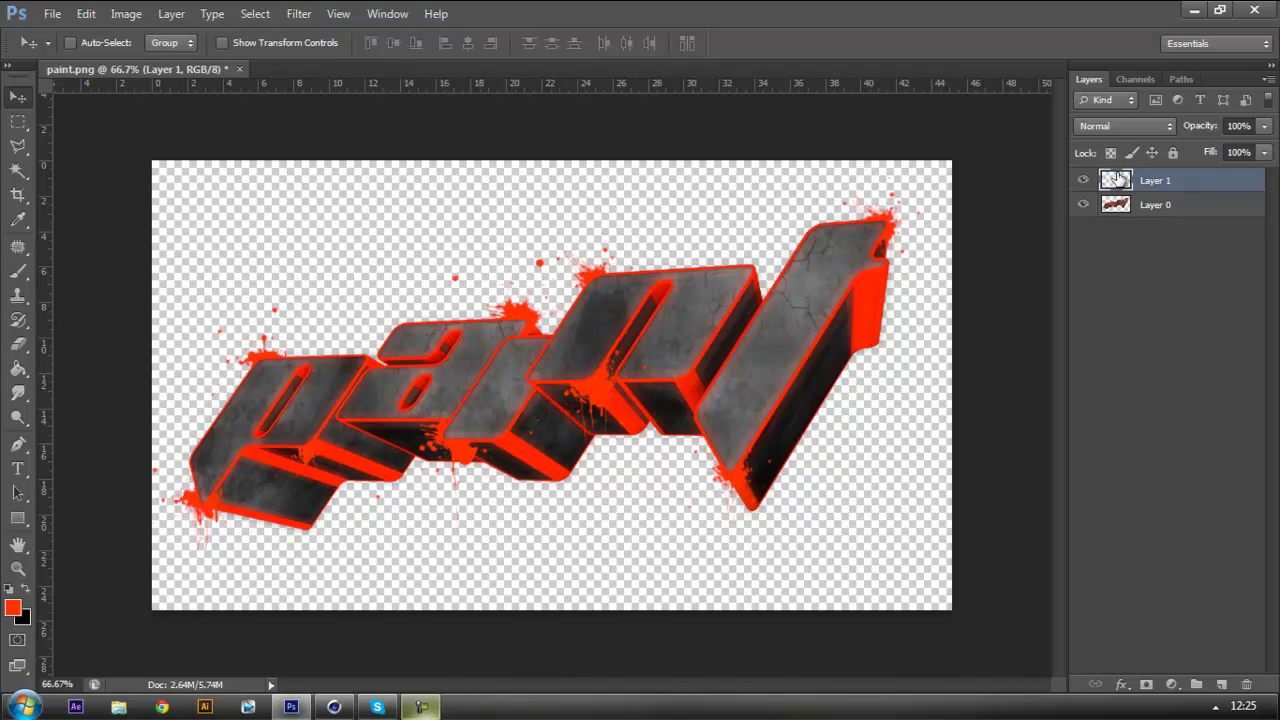
# - Merge the splatter layer with the text layer below it and duplicate the merged layer
pyautogui.keyDown('shift'); pyautogui.click(1172, 206); pyautogui.keyUp('shift')
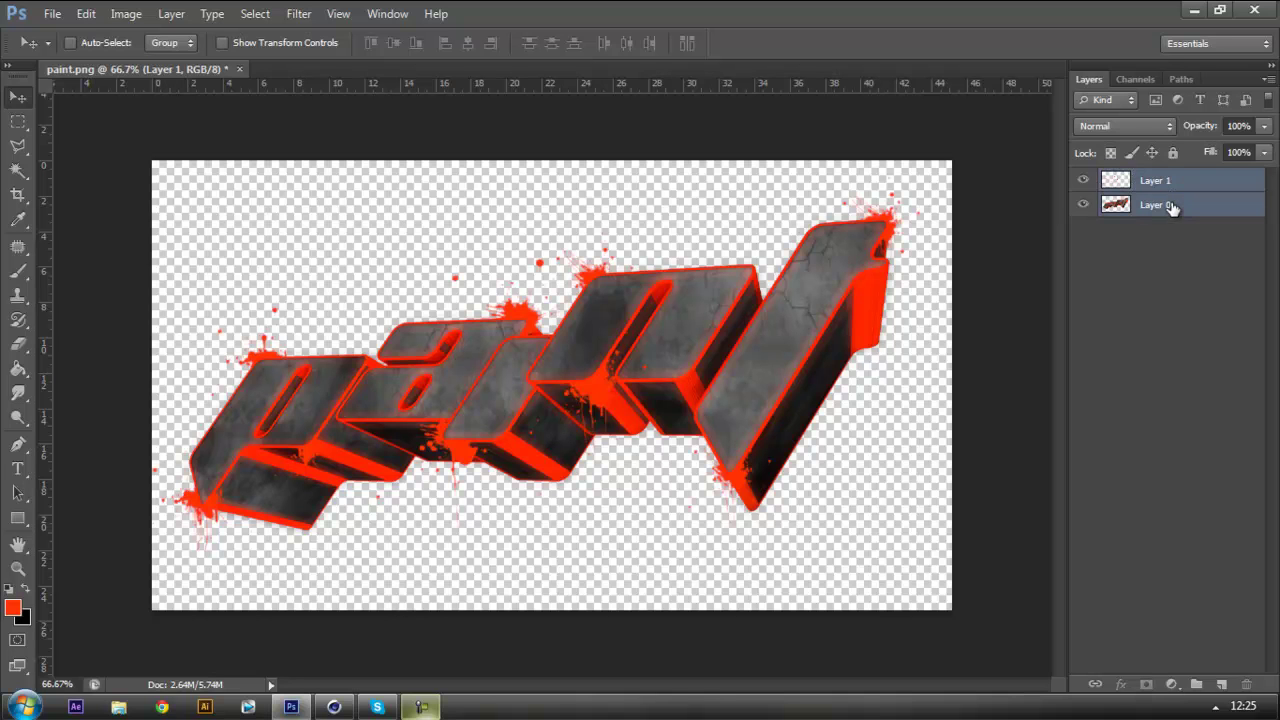
pyautogui.rightClick(1171, 202)
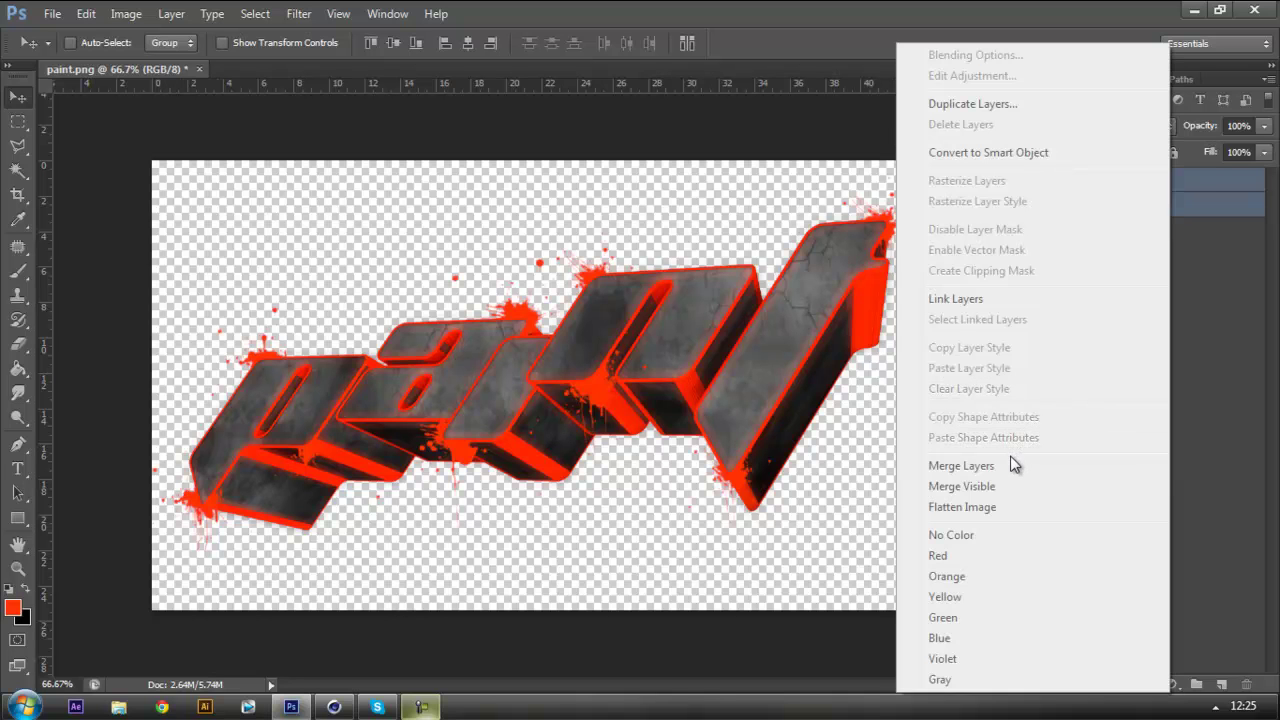
pyautogui.click(1014, 462)
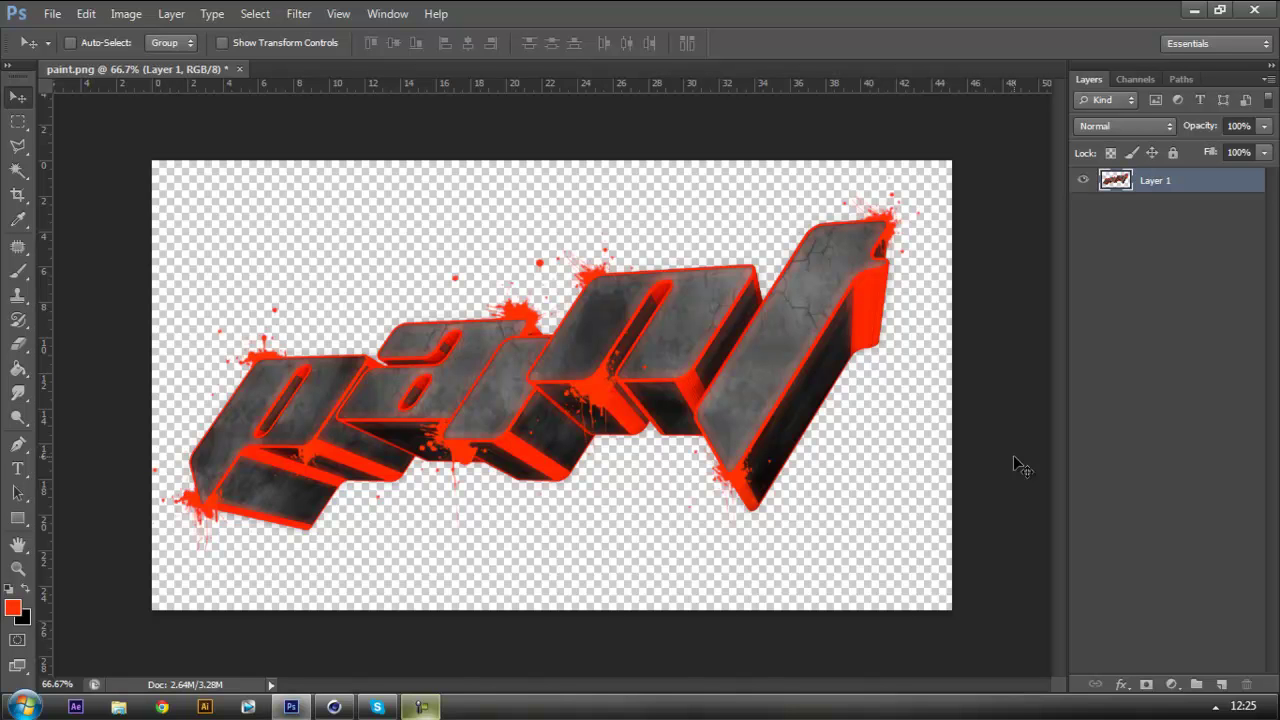
pyautogui.hotkey('ctrl', 'j')
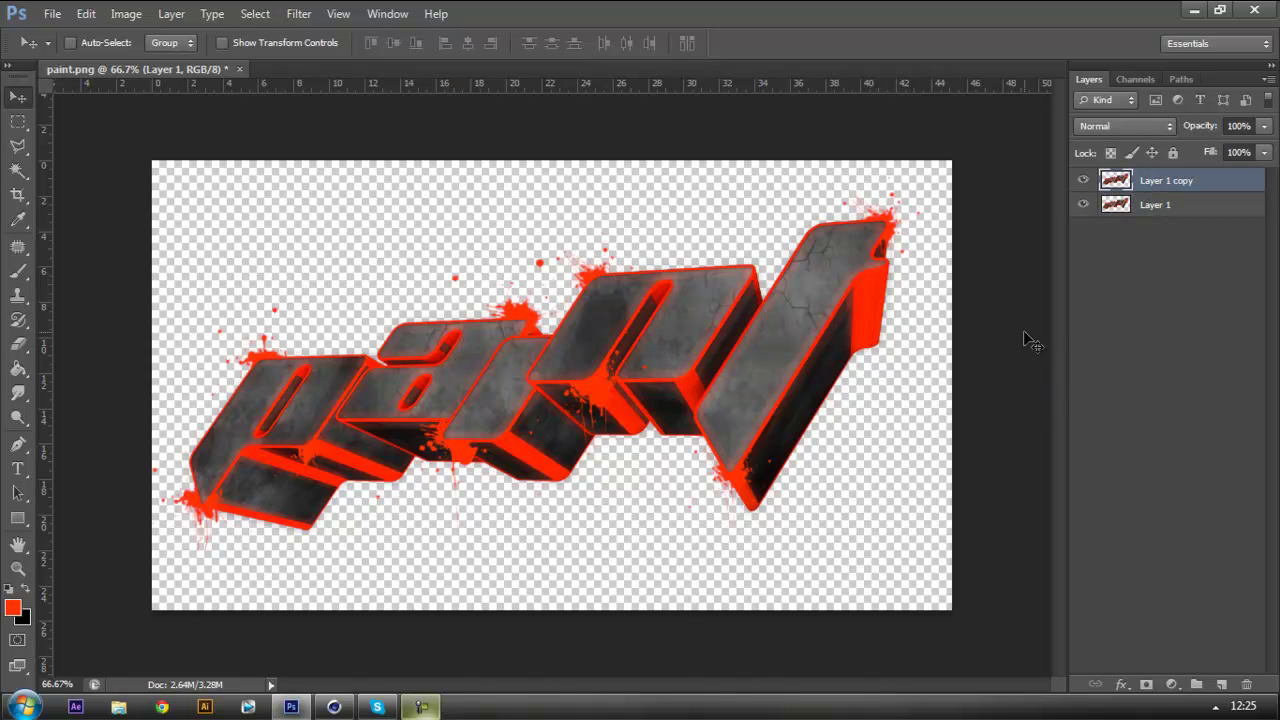
# - Apply the Filter Gallery's Spatter brush-stroke filter to Layer 1 copy with Spray Radius 13 and Smoothness 9
pyautogui.click(296, 17)
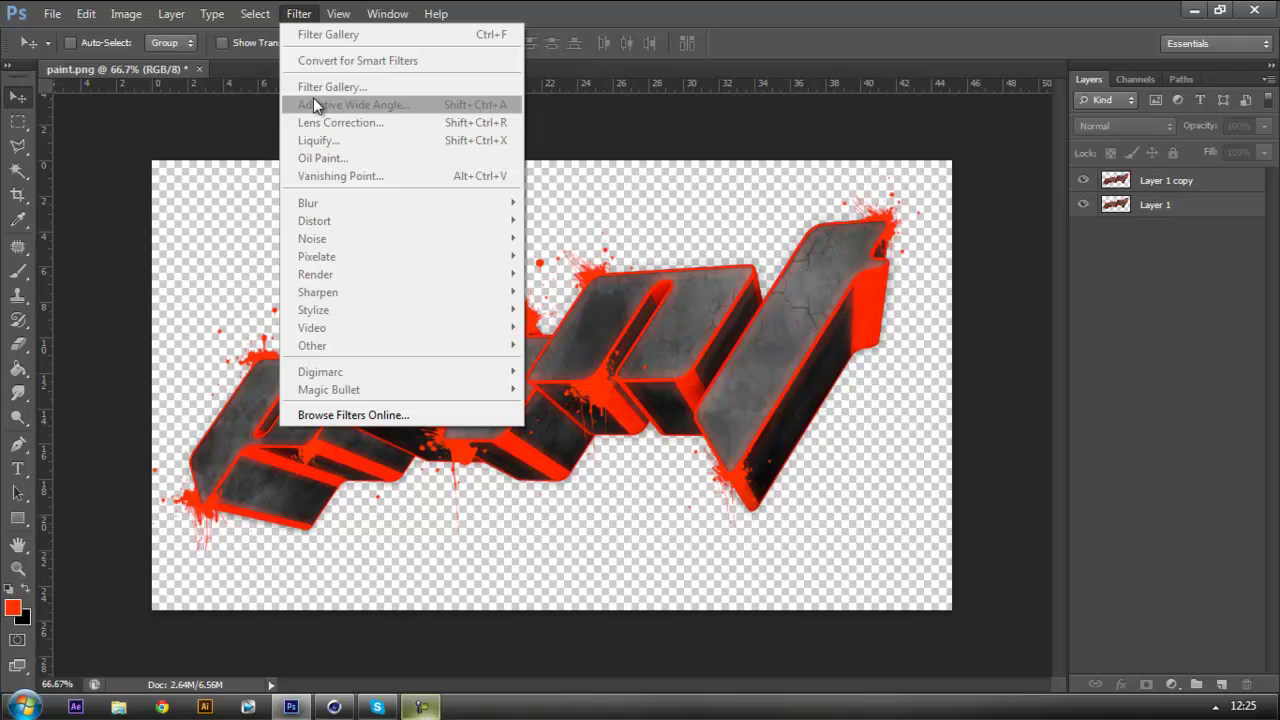
pyautogui.click(1181, 213)
pyautogui.click(1166, 181)
pyautogui.click(299, 13)
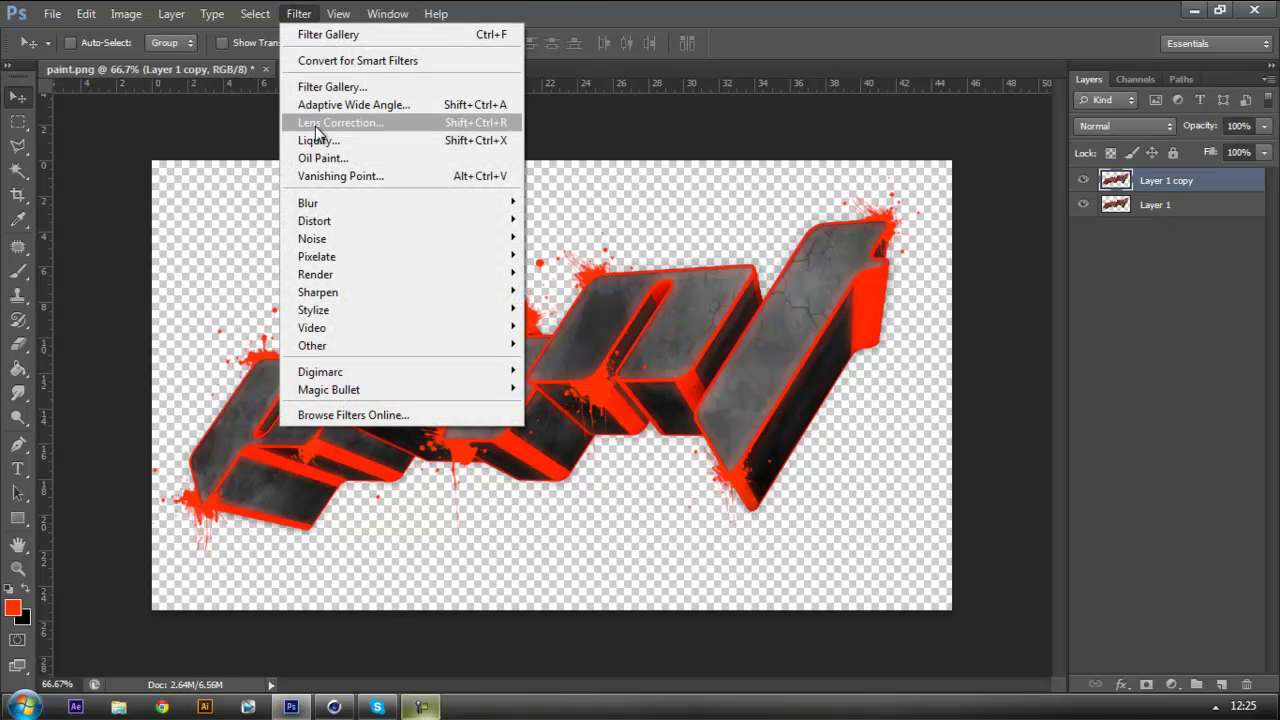
pyautogui.click(323, 87)
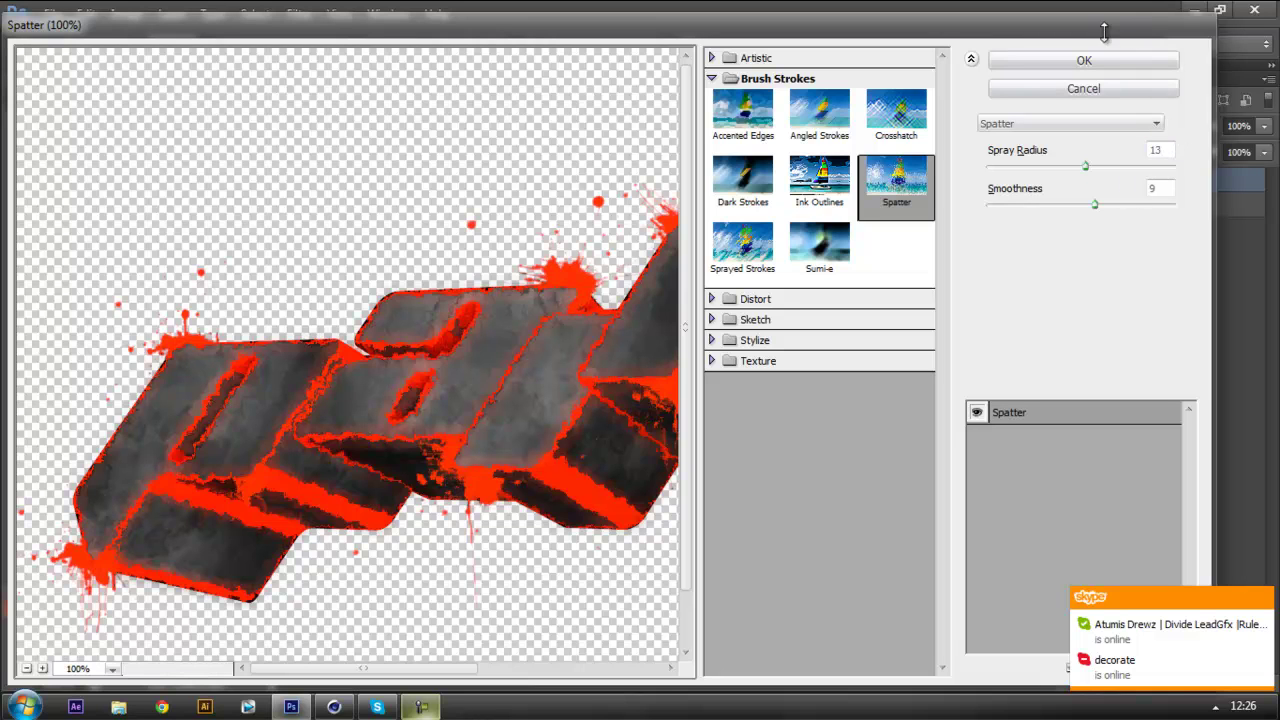
pyautogui.click(1094, 62)
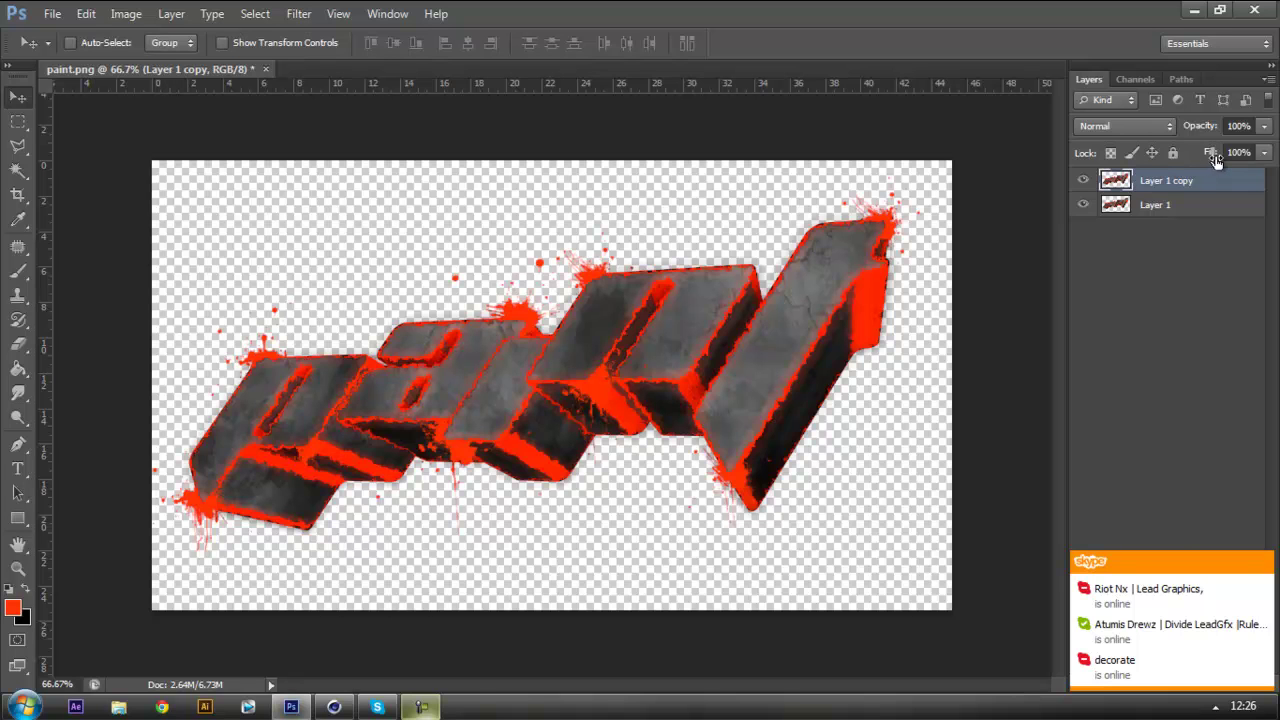
# - Set the spattered Layer 1 copy to the Lighten blend mode with 50% opacity
pyautogui.click(1122, 126)
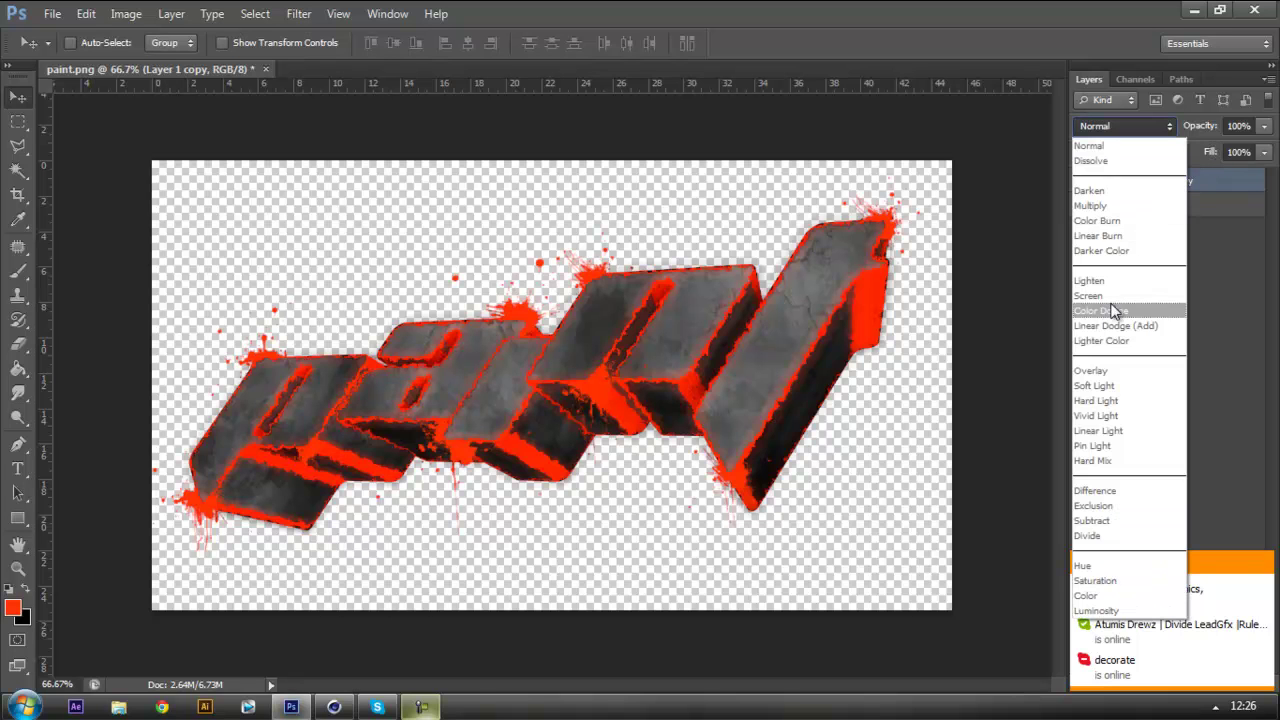
pyautogui.click(1116, 283)
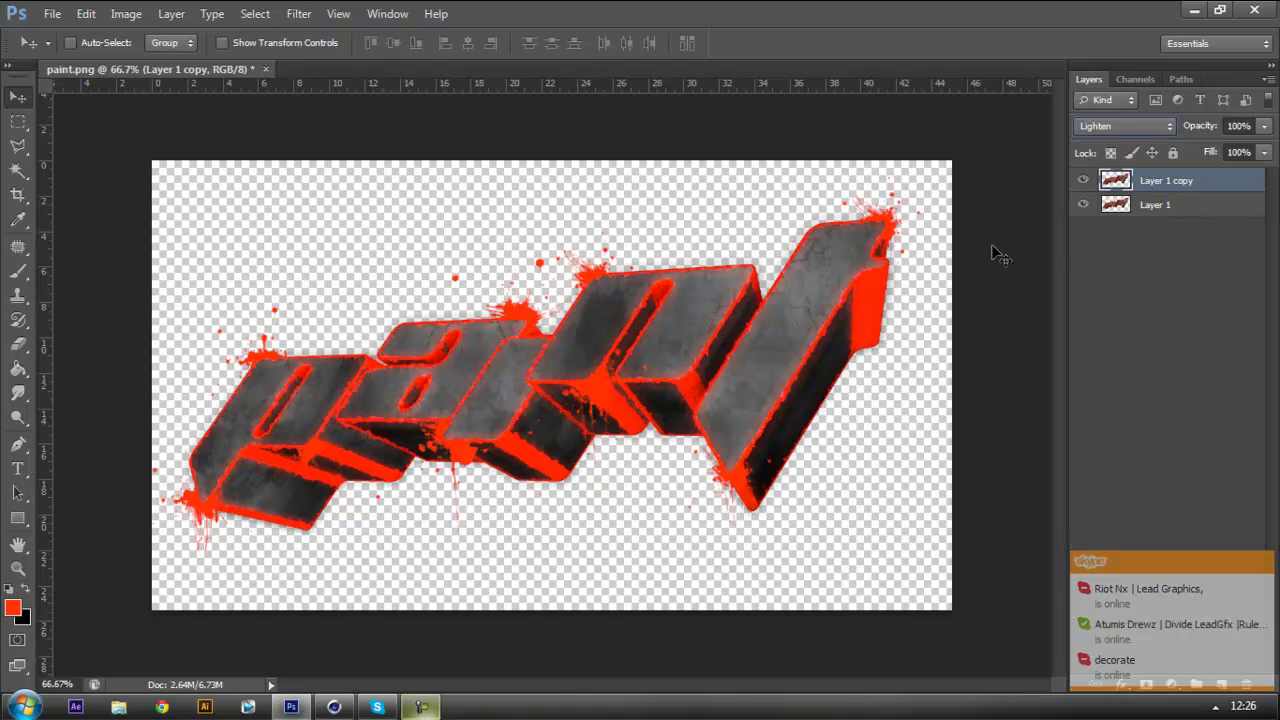
pyautogui.click(1254, 126)
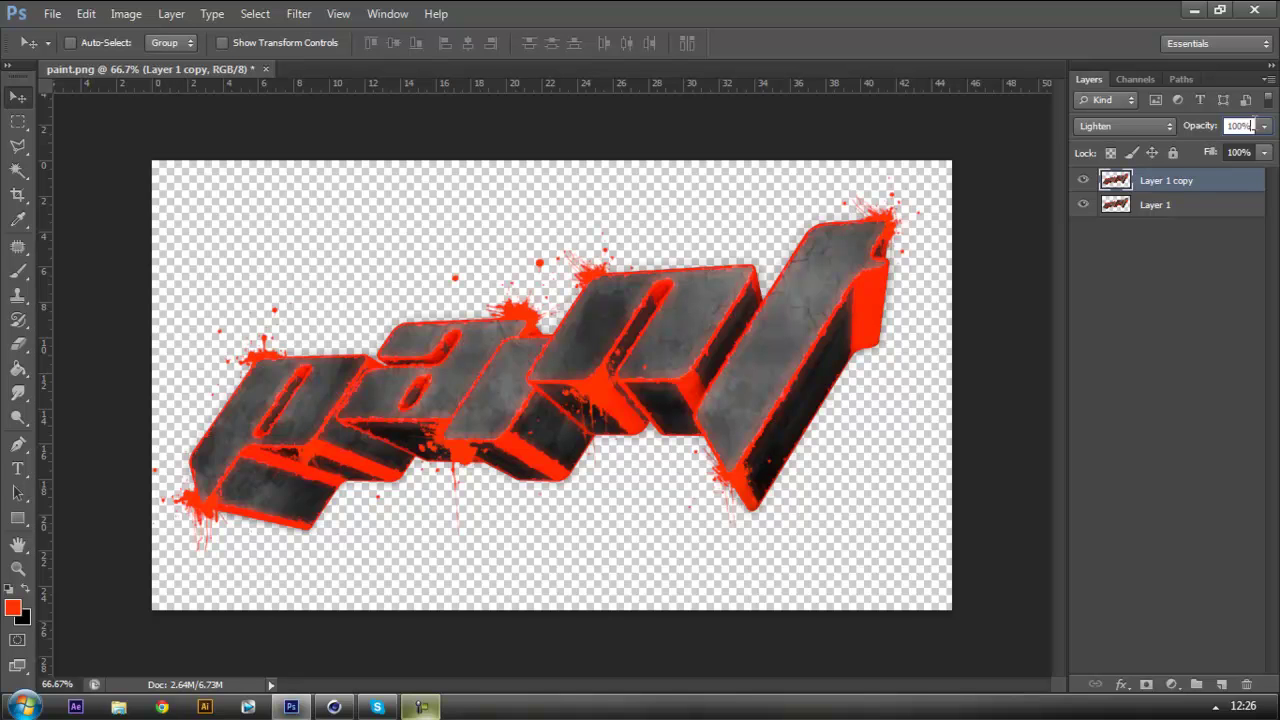
pyautogui.doubleClick(1252, 126)
pyautogui.write('5')
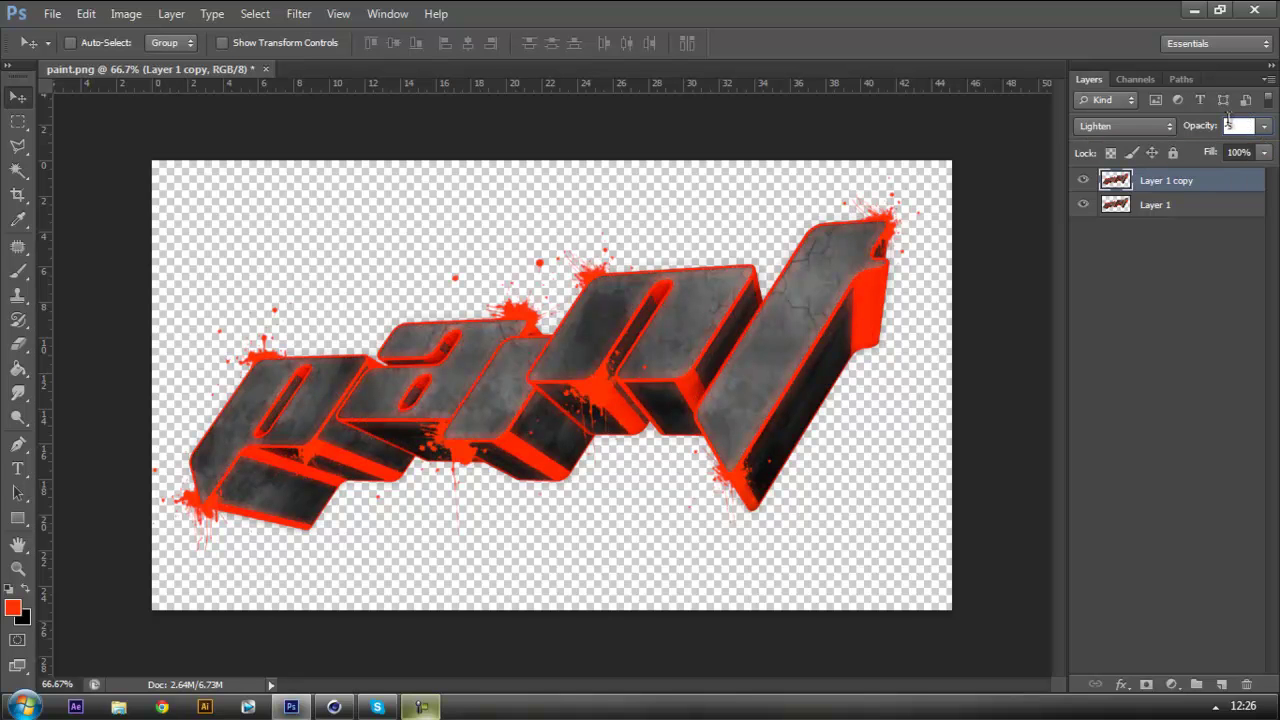
pyautogui.write('0')
pyautogui.press('Return')
pyautogui.click(1113, 340)
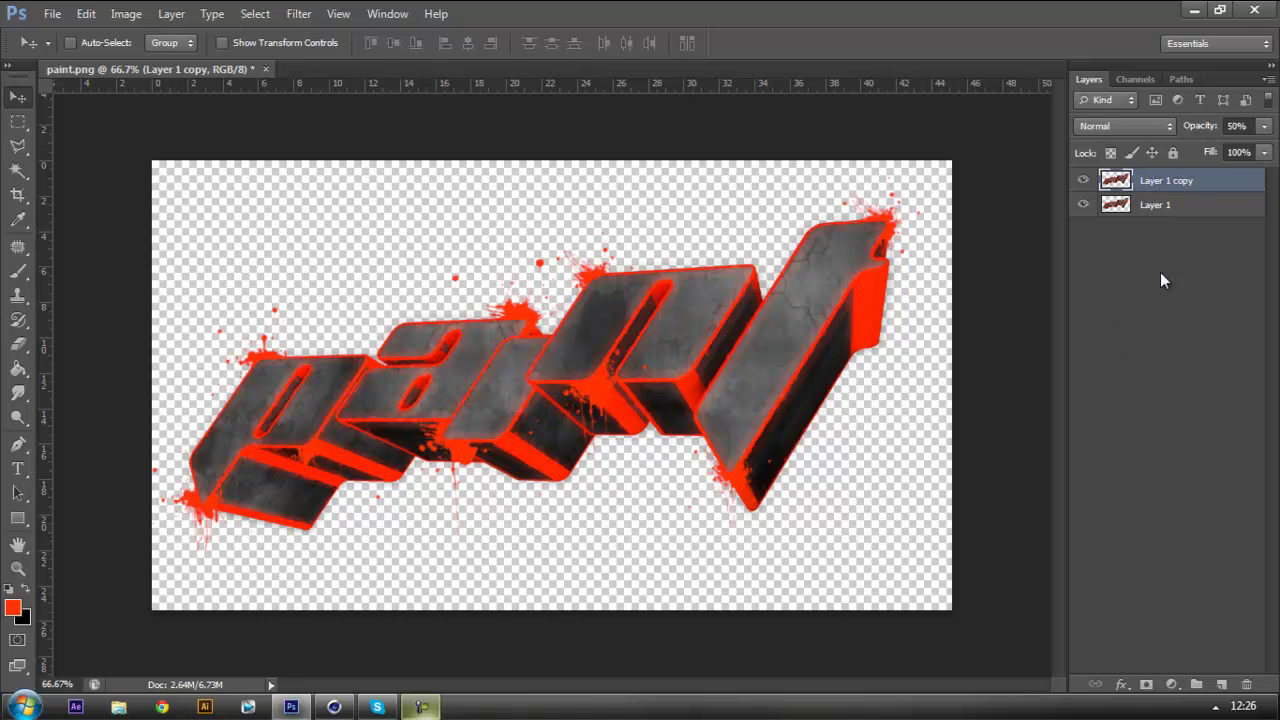
pyautogui.click(1165, 205)
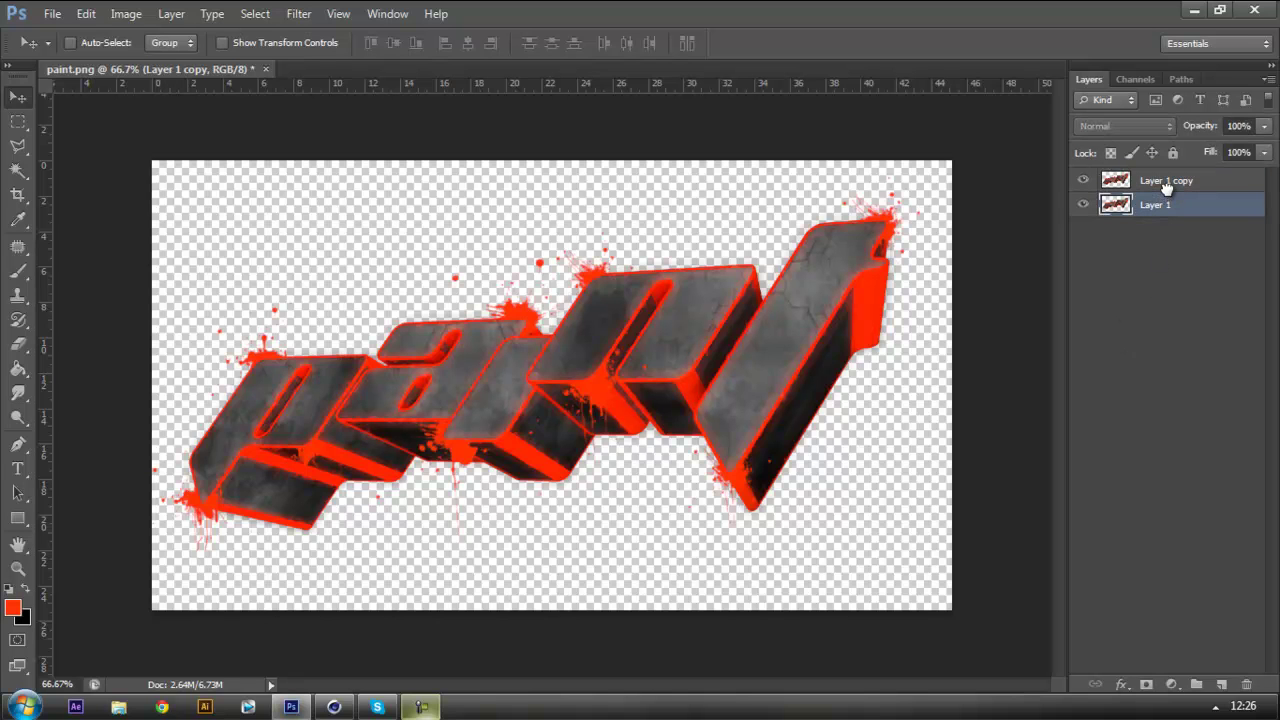
pyautogui.doubleClick(1160, 204)
pyautogui.press('Return')
pyautogui.click(1180, 182)
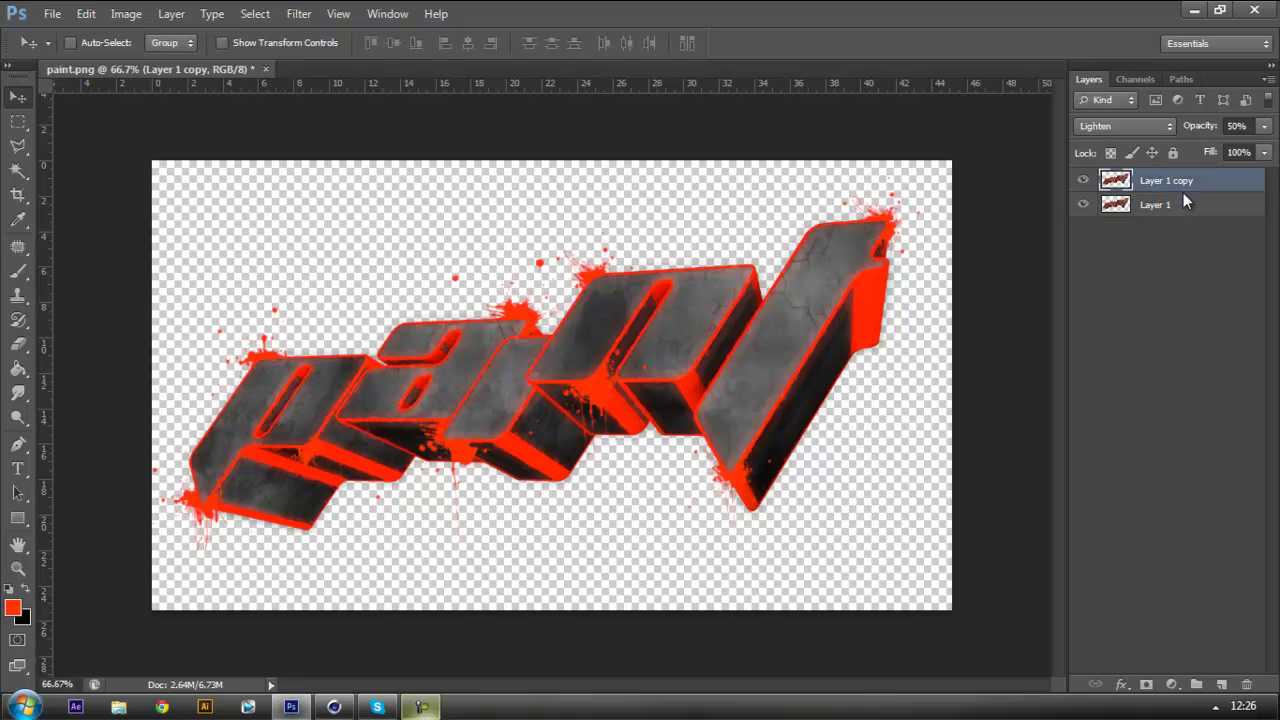
# - Merge Layer 1 and Layer 1 copy into a single layer
pyautogui.click(1181, 203)
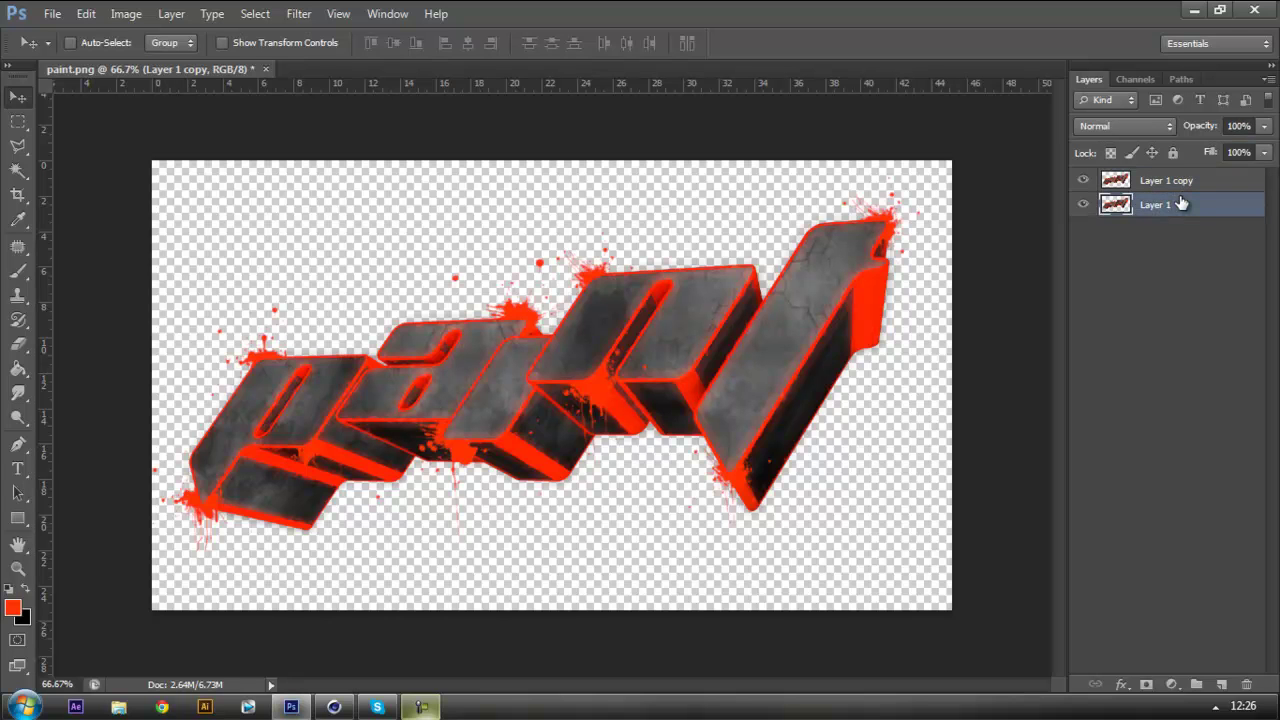
pyautogui.rightClick(1181, 203)
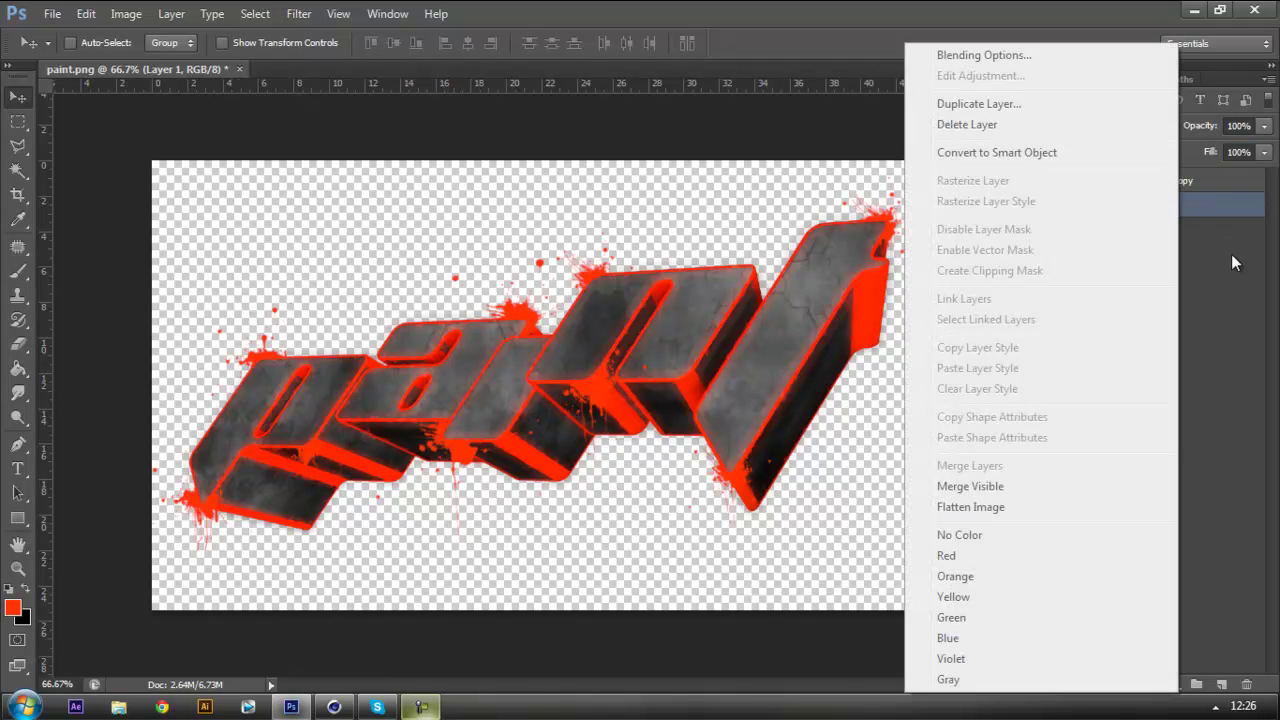
pyautogui.click(1211, 209)
pyautogui.keyDown('shift'); pyautogui.click(1212, 182); pyautogui.keyUp('shift')
pyautogui.rightClick(1212, 192)
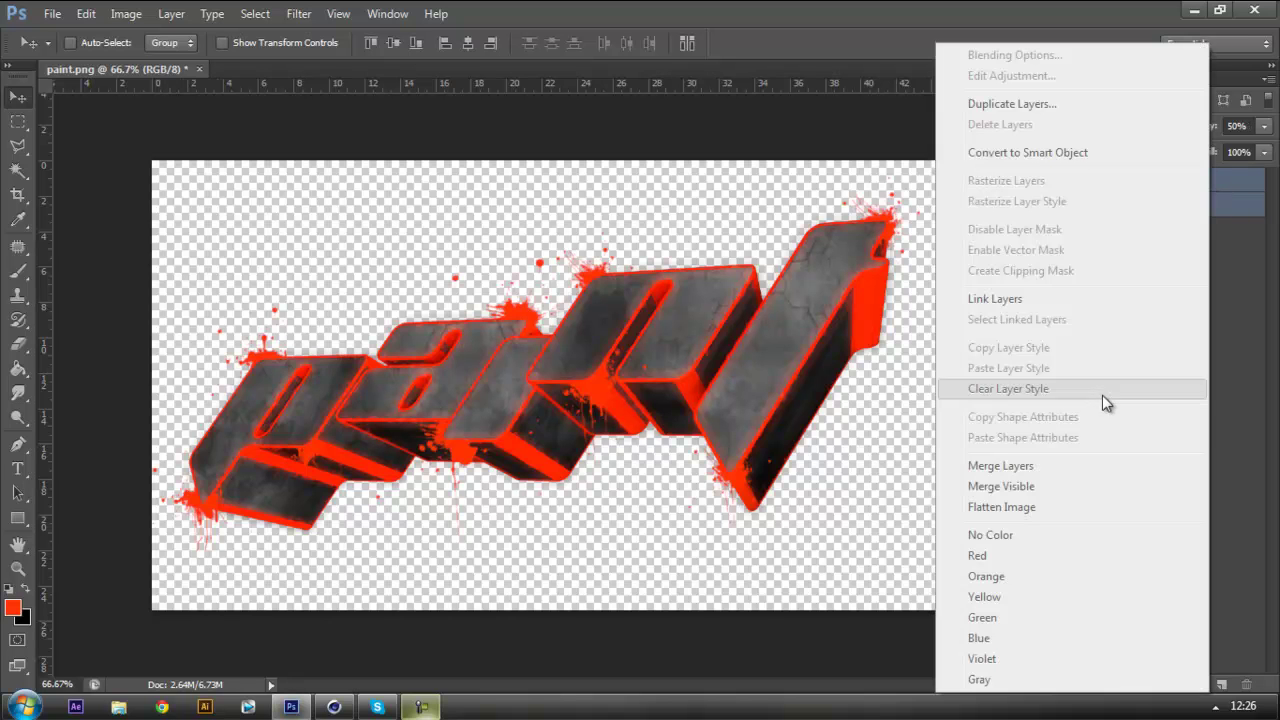
pyautogui.click(1050, 462)
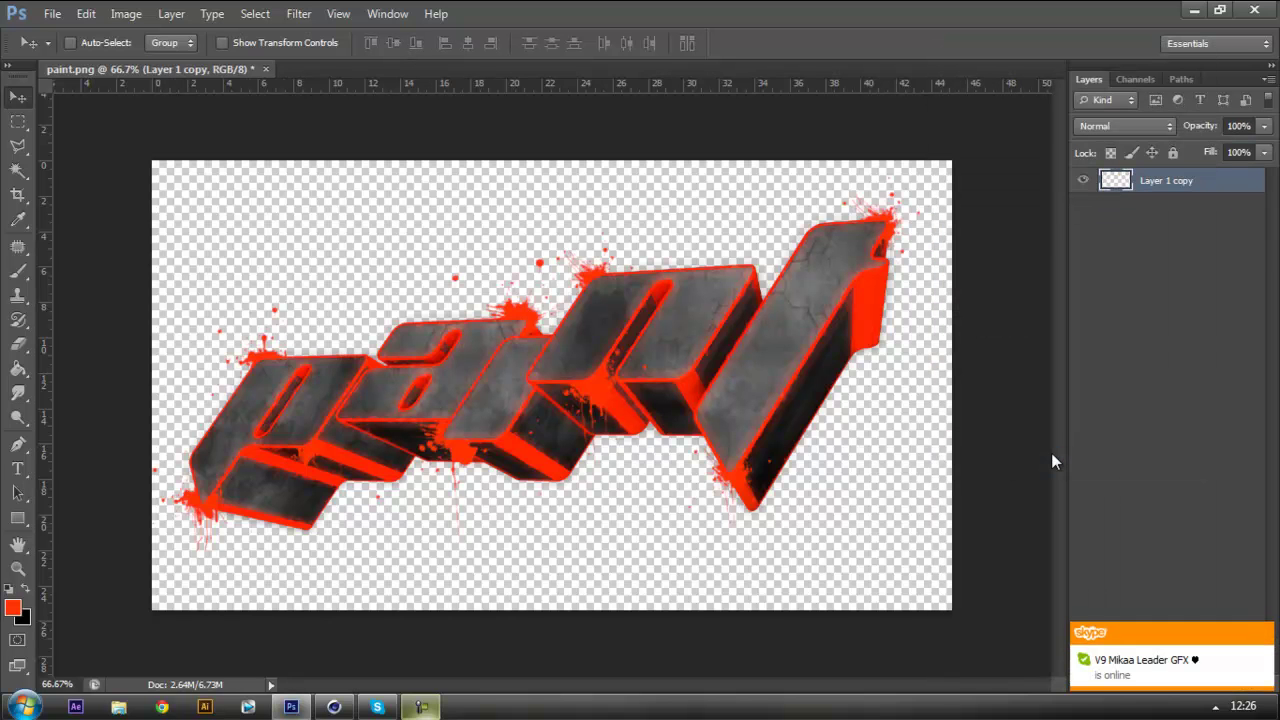
# - Duplicate the merged Layer 1 copy and make the duplicate the active layer
pyautogui.click(1263, 636)
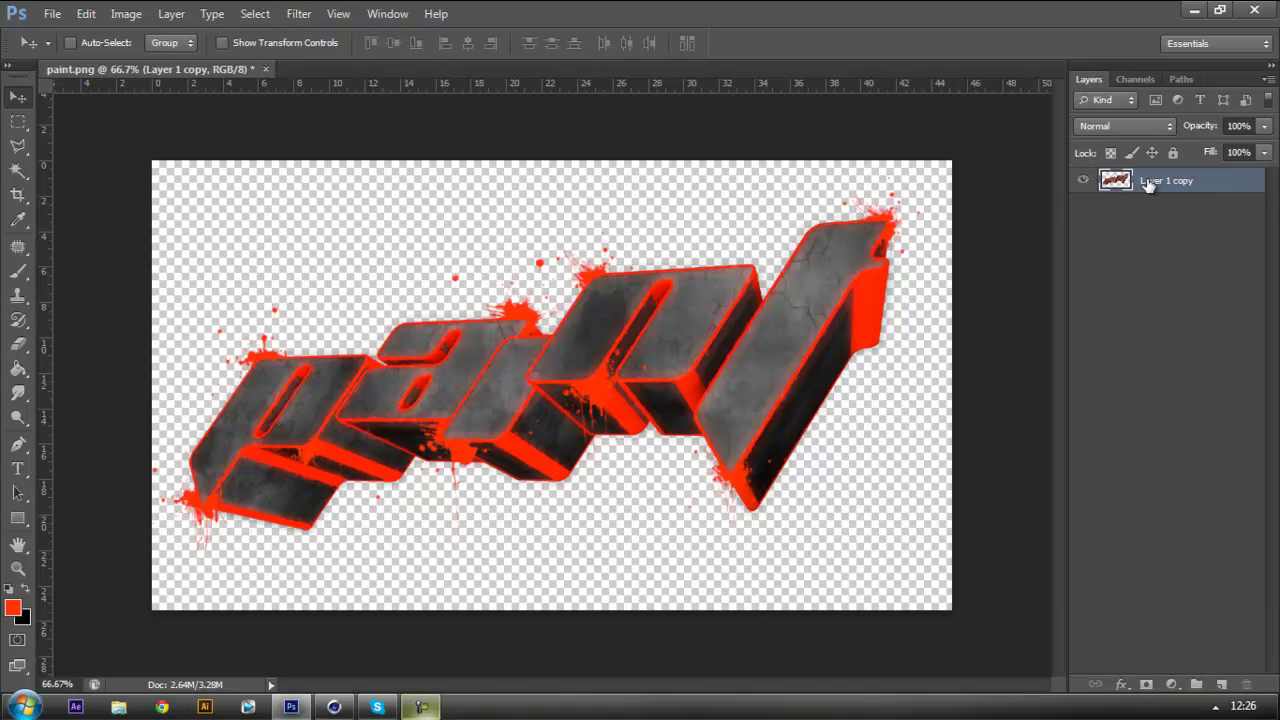
pyautogui.hotkey('ctrl', 'j')
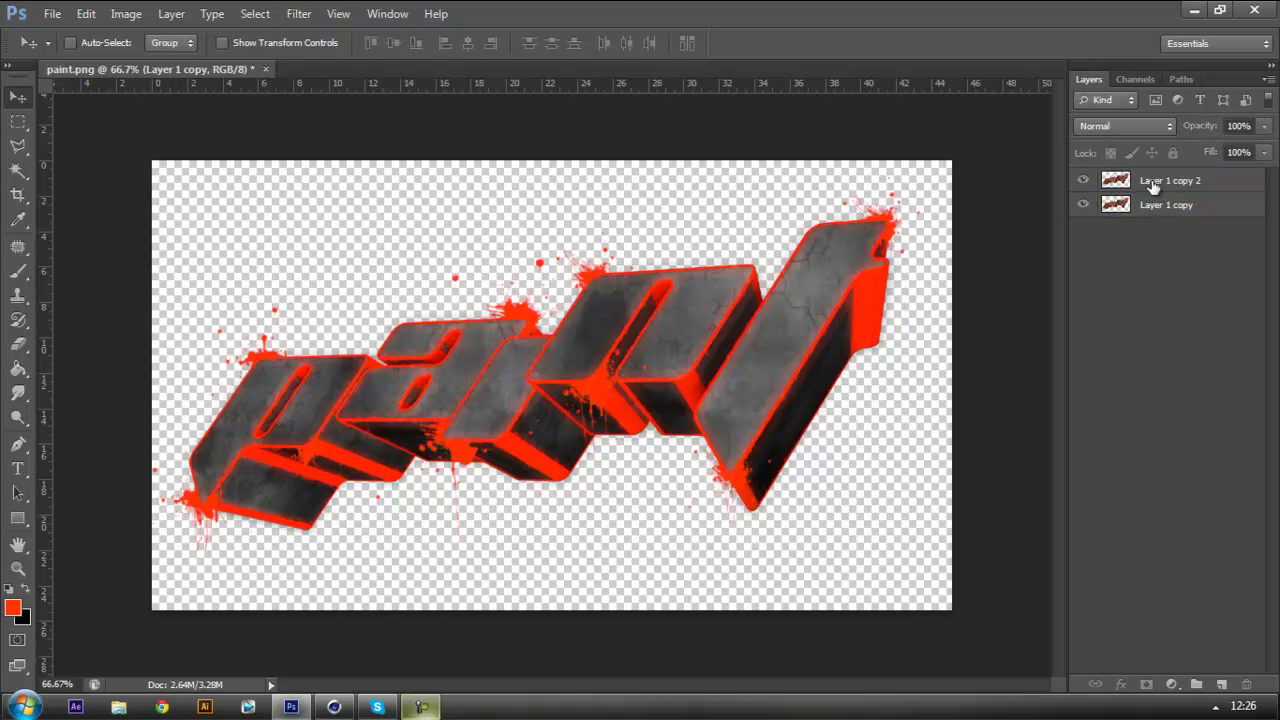
pyautogui.click(1158, 186)
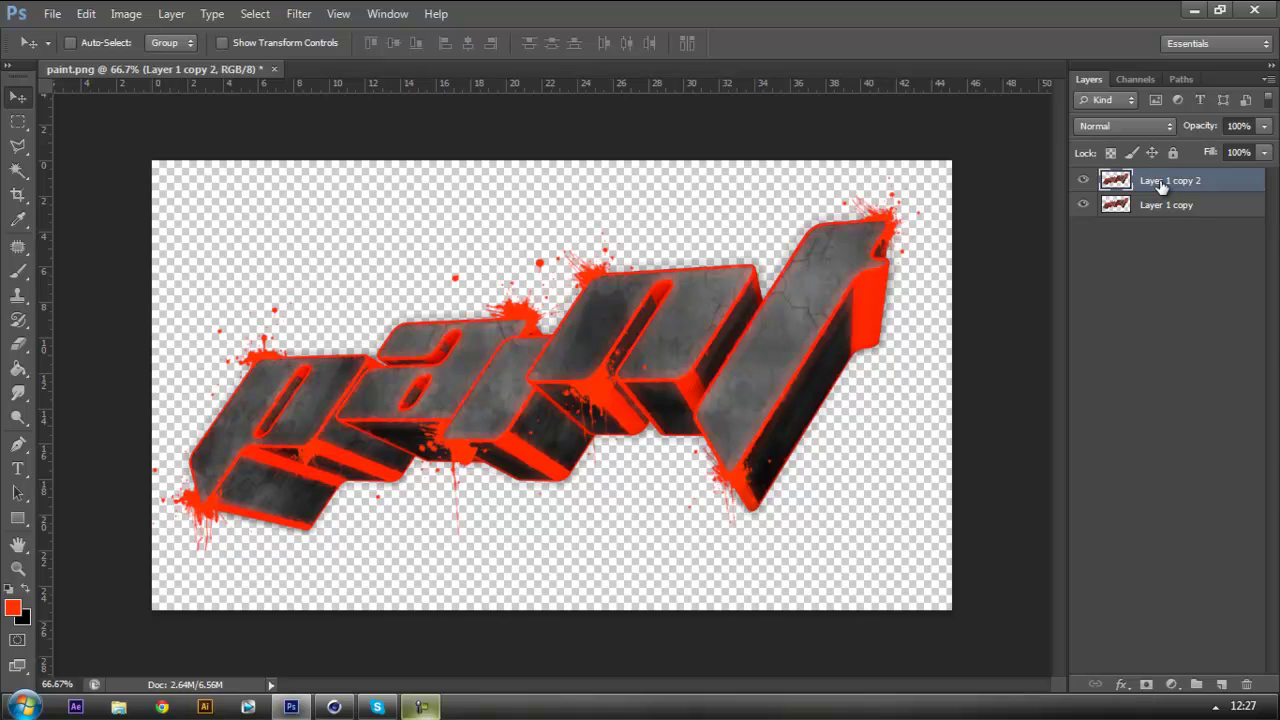
# - Add a new empty layer and send it to the bottom of the layer stack
pyautogui.rightClick(1162, 187)
pyautogui.click(974, 57)
pyautogui.click(1221, 684)
pyautogui.moveTo(1160, 180); pyautogui.dragTo(390, 305)
pyautogui.hotkey('ctrl', 'shift', '[')
# - Swap the foreground and background colors as needed and fill Layer 1 with white using the Paint Bucket
pyautogui.click(18, 368)
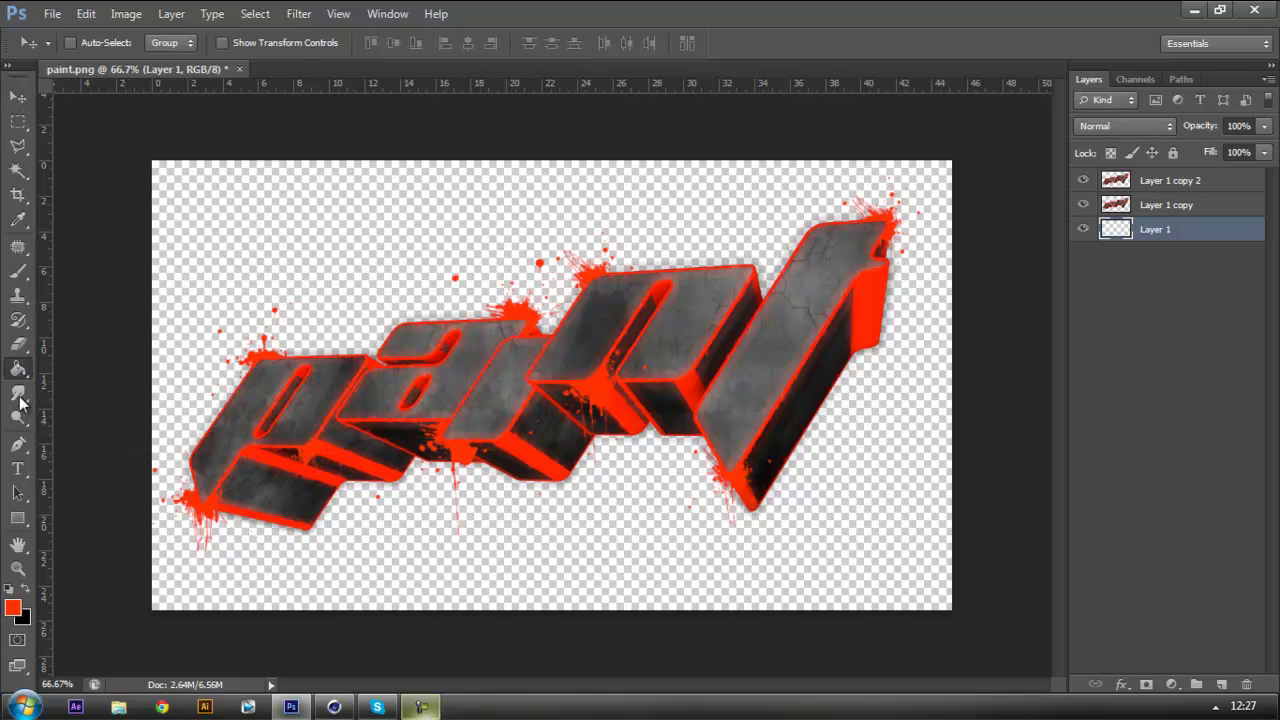
pyautogui.click(11, 590)
pyautogui.click(24, 588)
pyautogui.click(255, 550)
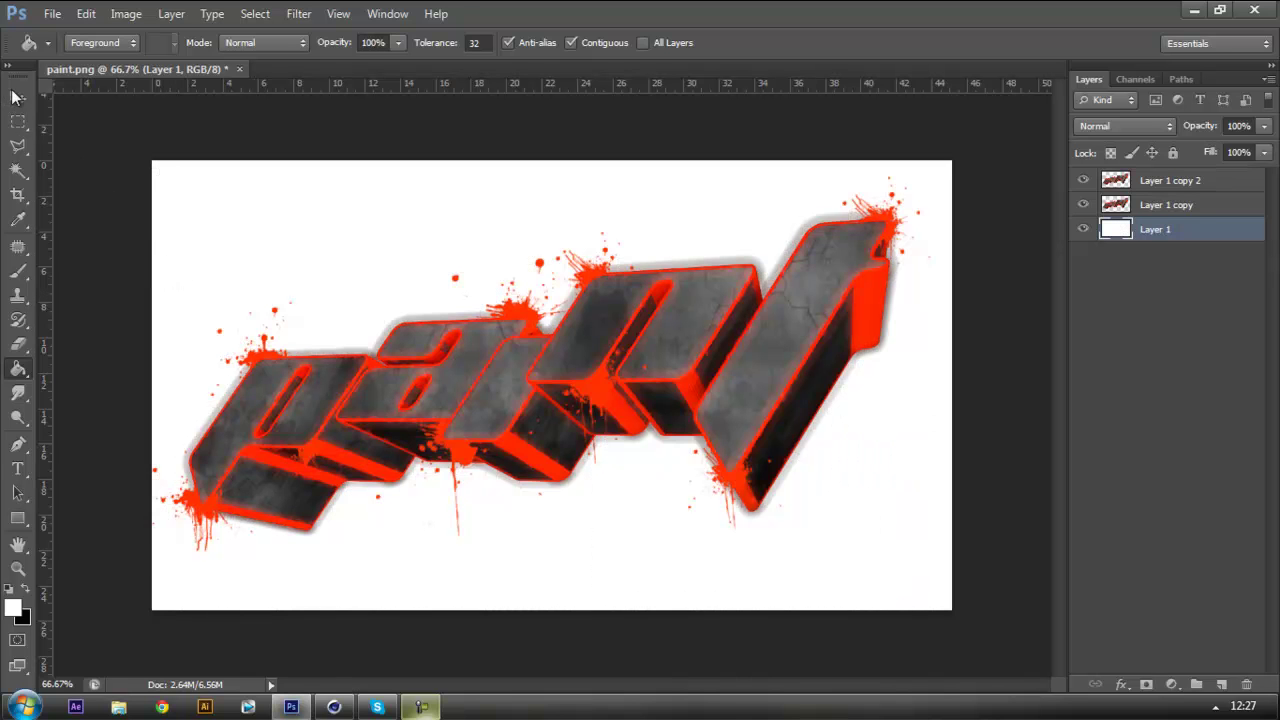
pyautogui.click(22, 100)
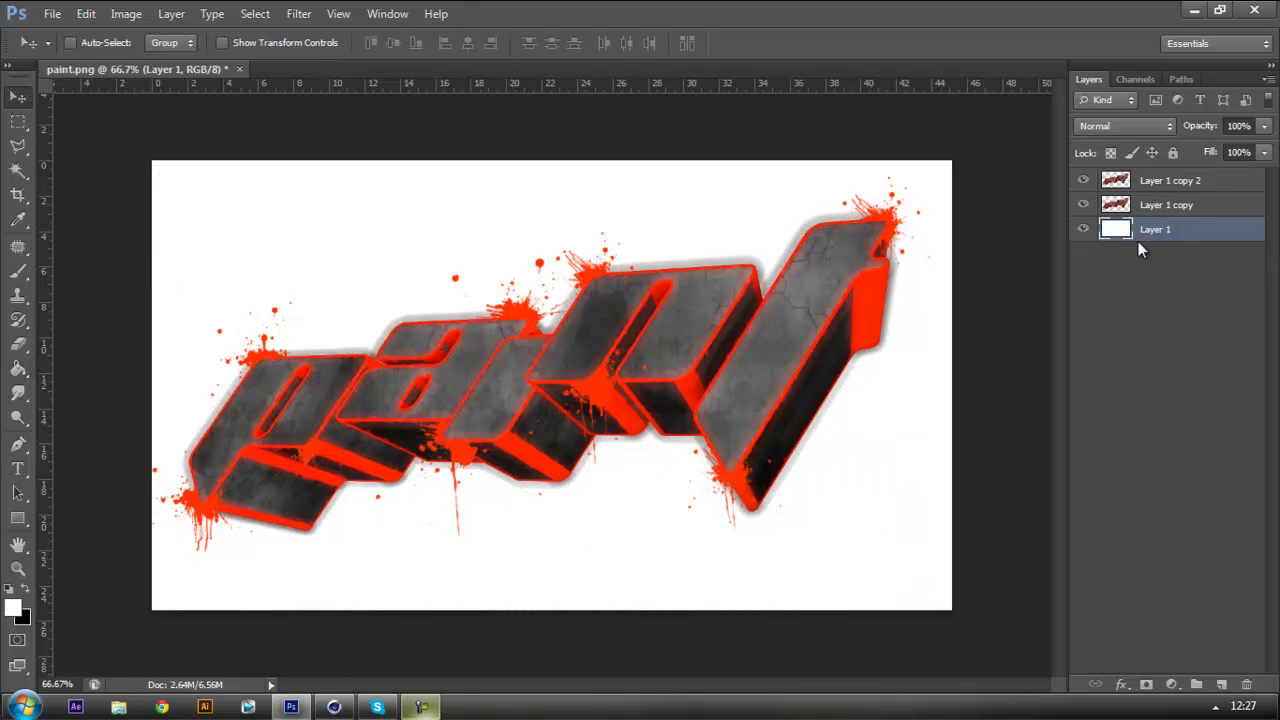
# - Recolor Layer 1 copy 2 to magenta with a Hue/Saturation adjustment at Hue -61
pyautogui.click(1120, 205)
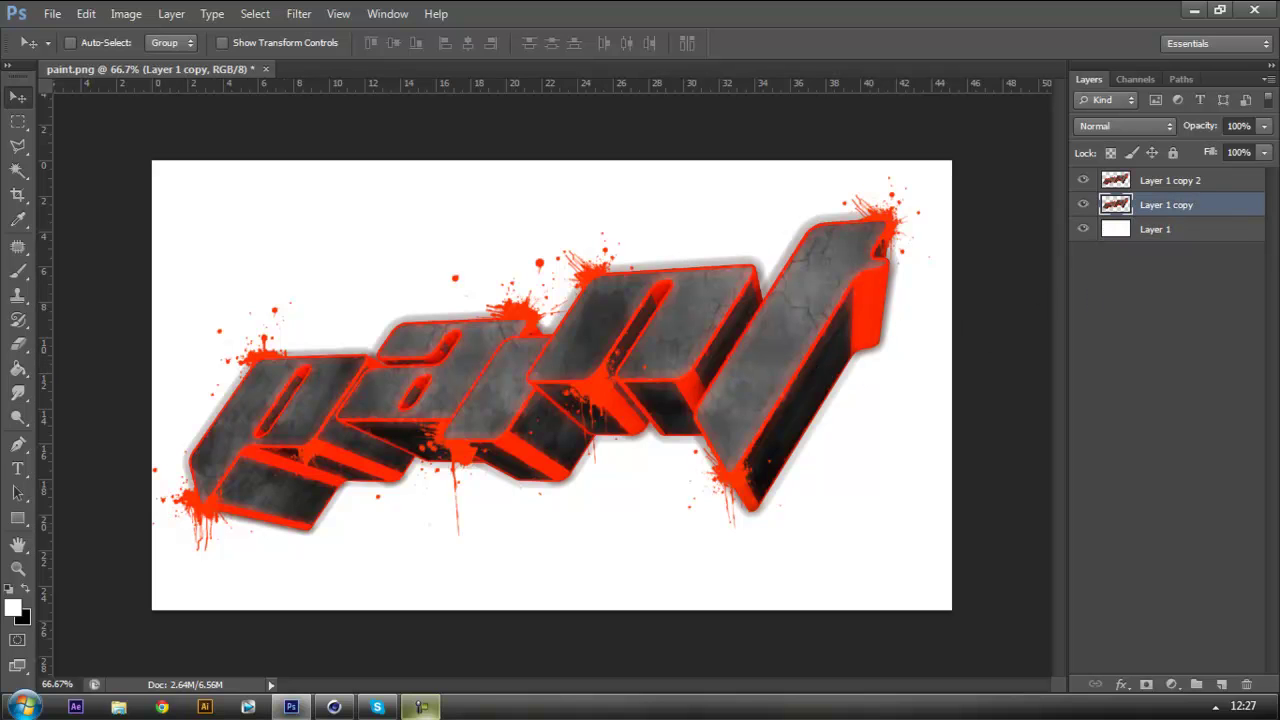
pyautogui.click(1245, 183)
pyautogui.click(1083, 183)
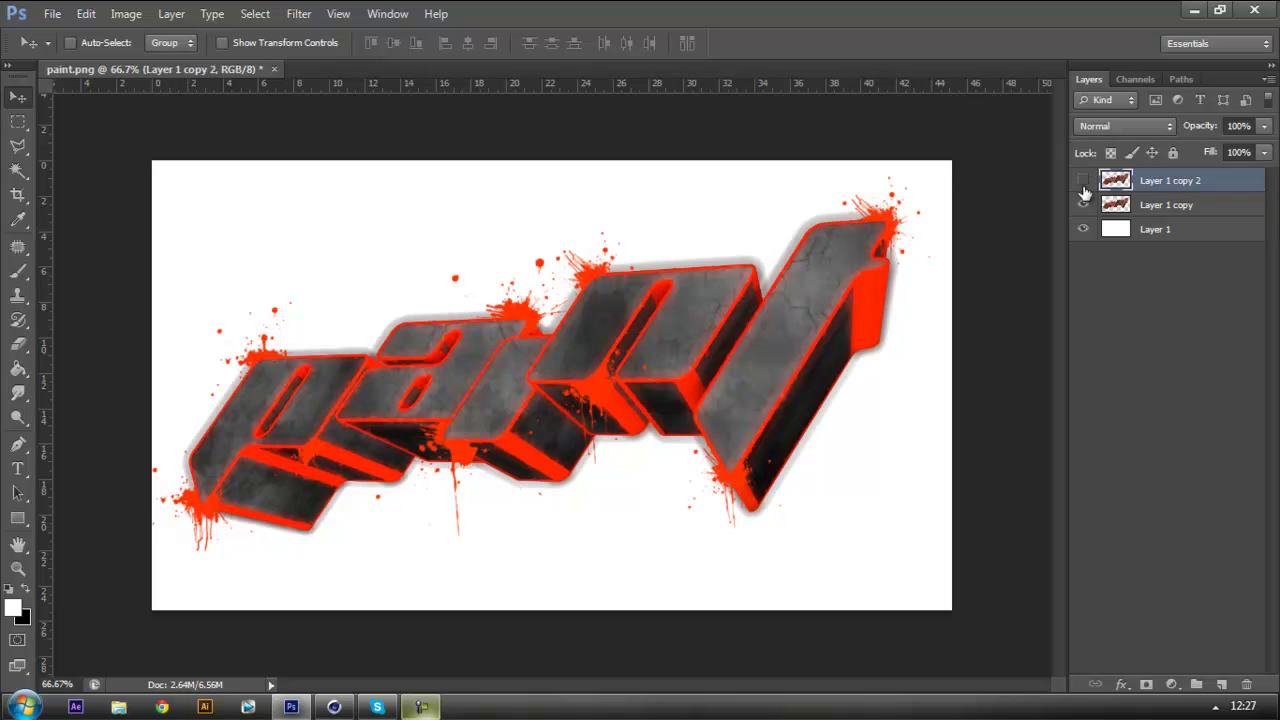
pyautogui.click(1083, 183)
pyautogui.press('i')
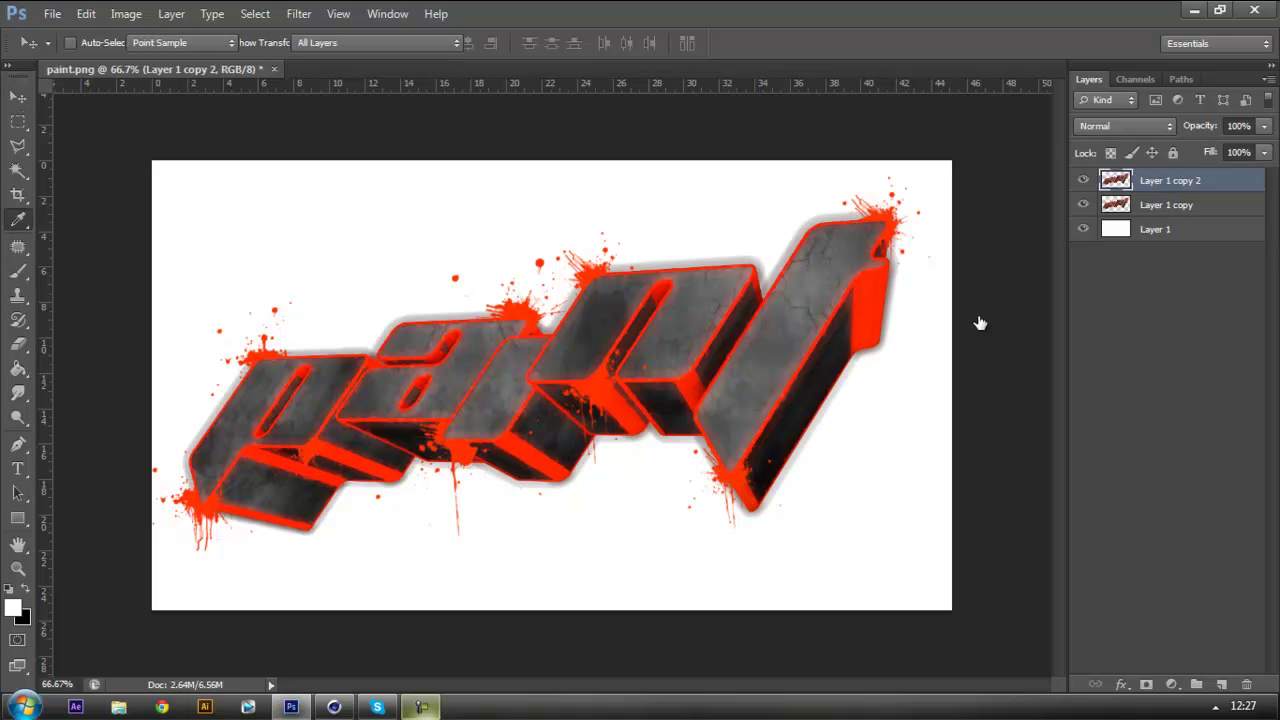
pyautogui.hotkey('ctrl', 'u')
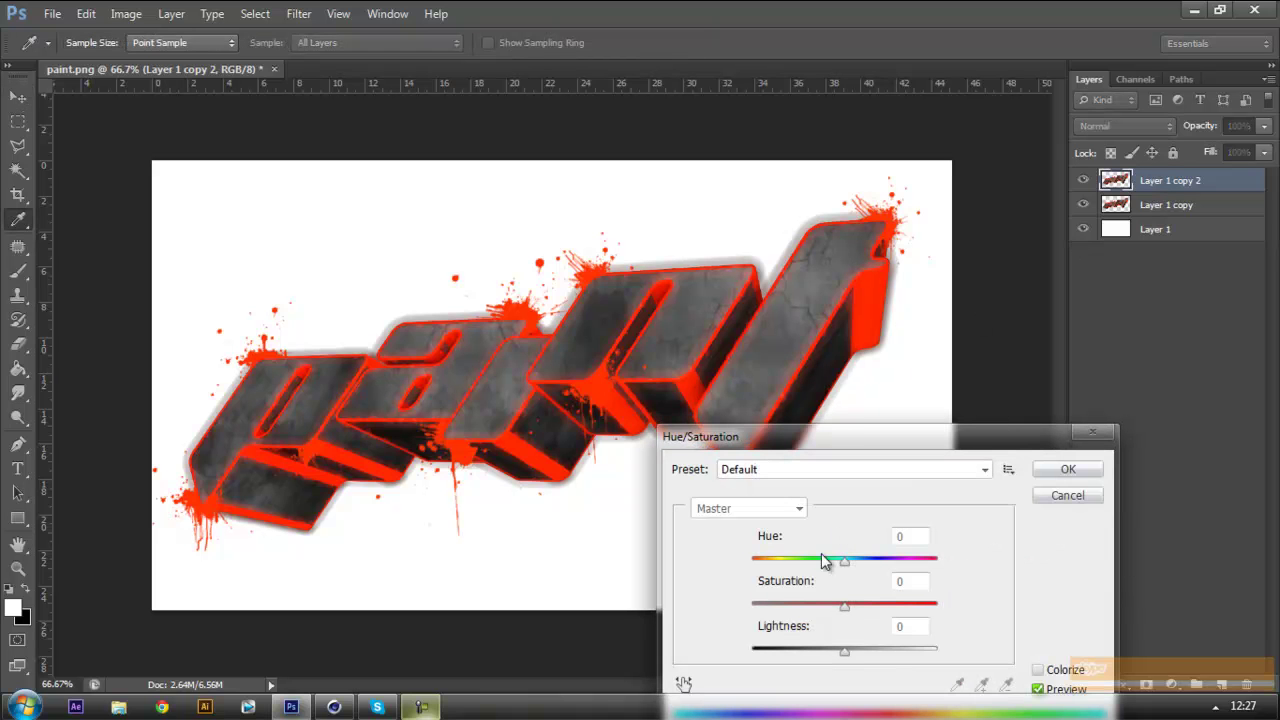
pyautogui.click(800, 562)
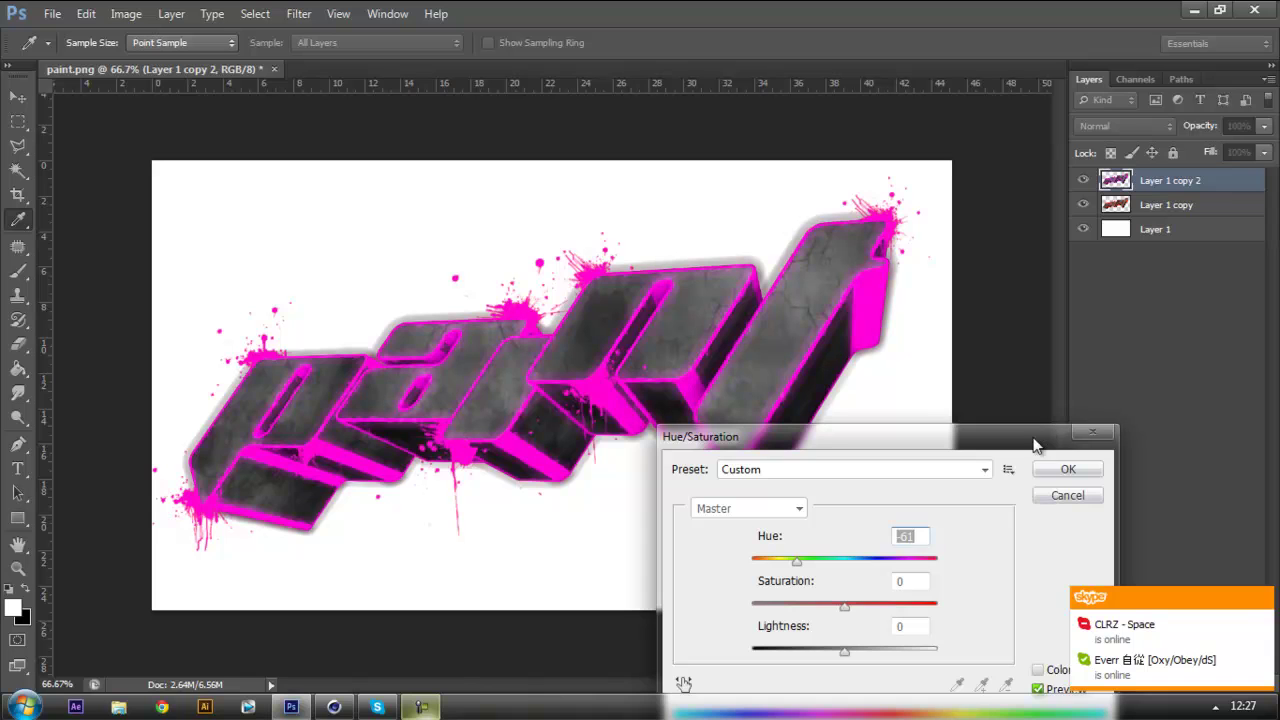
pyautogui.click(1066, 471)
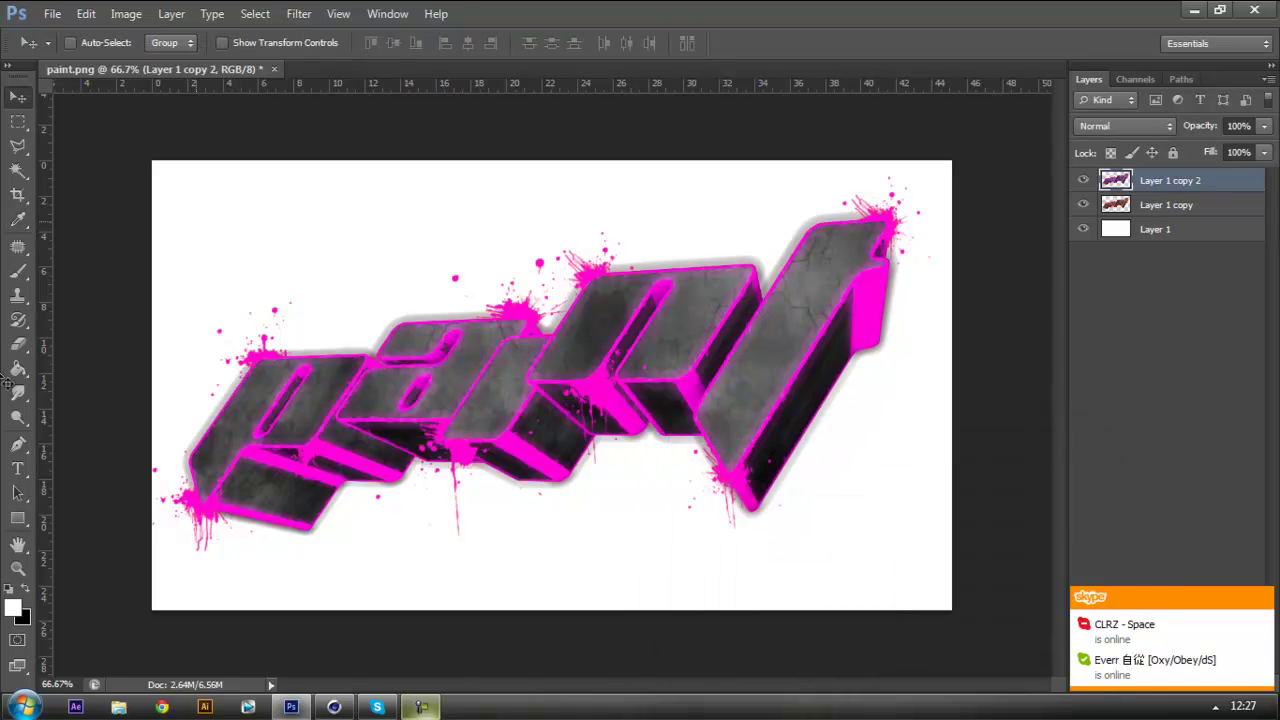
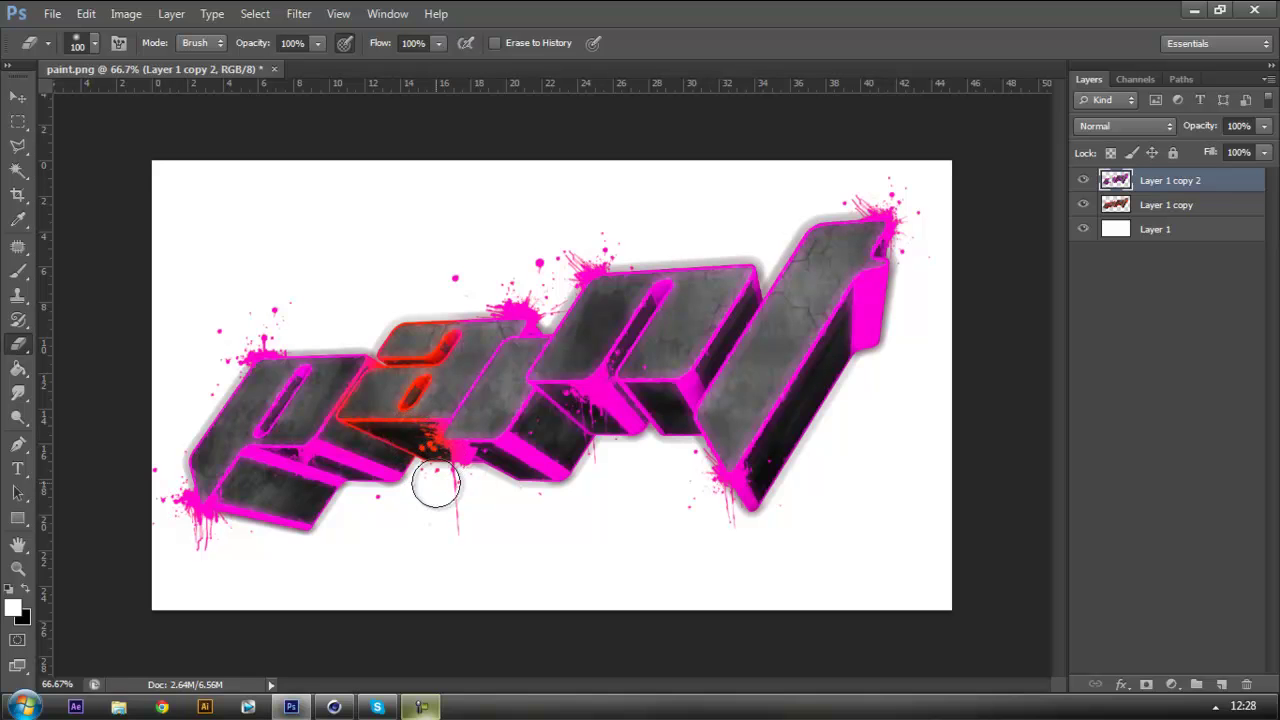
# - Undo the last eraser stroke and erase the magenta layer over the letters "a" and "n" with the size 100 Eraser
pyautogui.hotkey('ctrl', 'z')
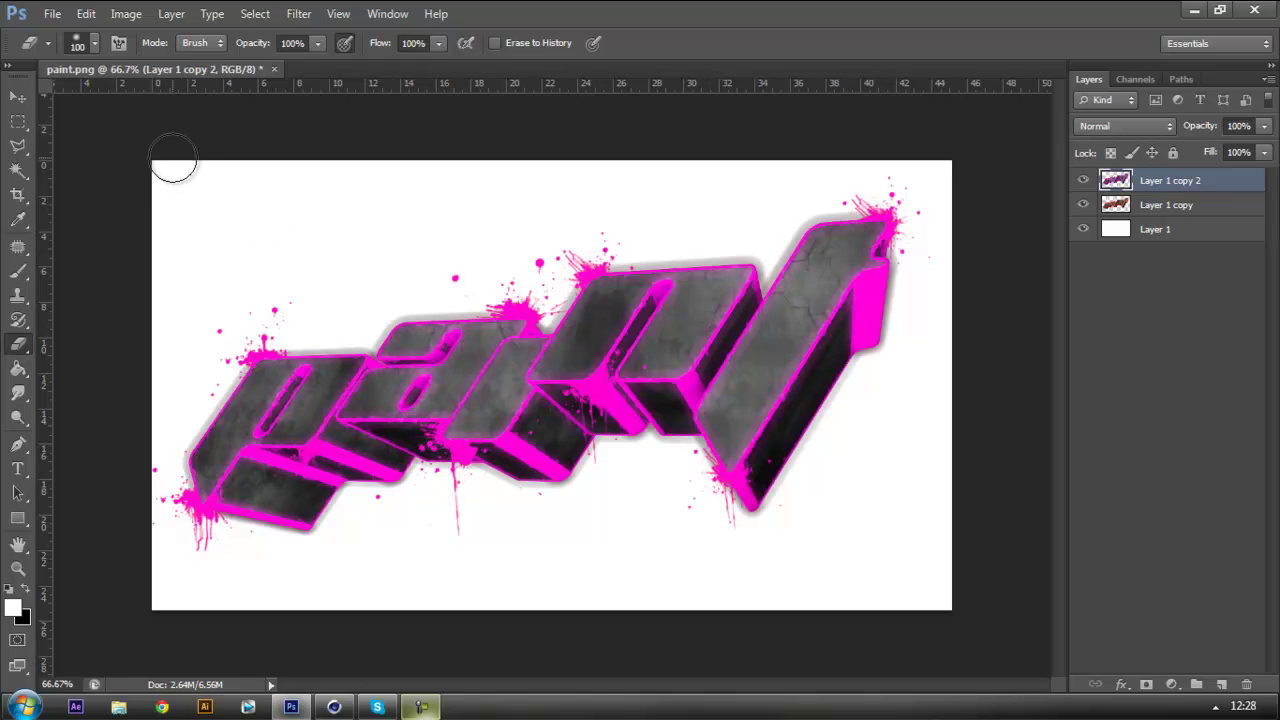
pyautogui.moveTo(500, 294)
pyautogui.mouseDown()
pyautogui.moveTo(526, 265)
pyautogui.moveTo(532, 285)
pyautogui.moveTo(500, 295)
pyautogui.moveTo(462, 271)
pyautogui.moveTo(433, 289)
pyautogui.moveTo(449, 314)
pyautogui.moveTo(364, 417)
pyautogui.moveTo(409, 335)
pyautogui.moveTo(421, 362)
pyautogui.moveTo(382, 416)
pyautogui.moveTo(358, 422)
pyautogui.moveTo(401, 407)
pyautogui.moveTo(414, 418)
pyautogui.moveTo(380, 468)
pyautogui.moveTo(421, 484)
pyautogui.moveTo(393, 450)
pyautogui.moveTo(427, 456)
pyautogui.moveTo(443, 480)
pyautogui.moveTo(417, 458)
pyautogui.moveTo(421, 421)
pyautogui.moveTo(504, 311)
pyautogui.moveTo(450, 315)
pyautogui.moveTo(464, 331)
pyautogui.moveTo(407, 401)
pyautogui.moveTo(441, 339)
pyautogui.moveTo(396, 380)
pyautogui.moveTo(423, 309)
pyautogui.mouseUp()
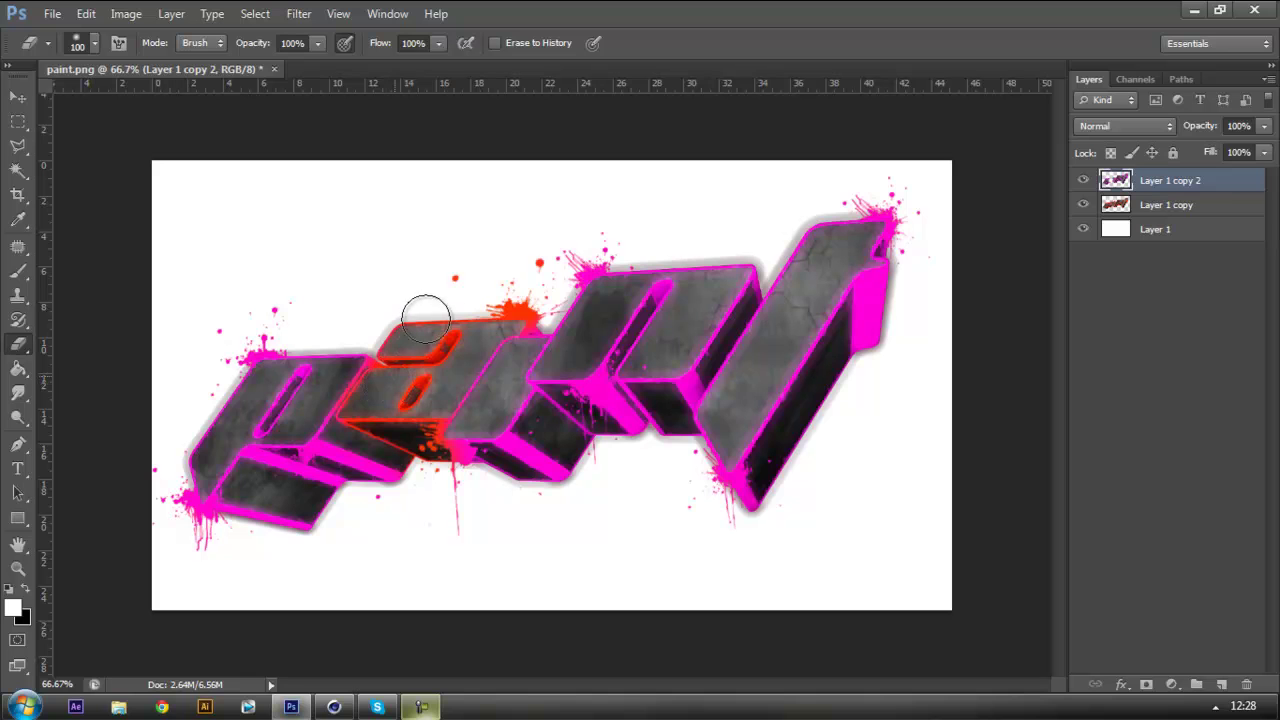
pyautogui.moveTo(570, 393)
pyautogui.mouseDown()
pyautogui.moveTo(545, 365)
pyautogui.moveTo(605, 268)
pyautogui.moveTo(587, 258)
pyautogui.moveTo(752, 268)
pyautogui.moveTo(758, 284)
pyautogui.moveTo(674, 376)
pyautogui.moveTo(690, 367)
pyautogui.moveTo(663, 432)
pyautogui.moveTo(637, 373)
pyautogui.moveTo(590, 382)
pyautogui.moveTo(609, 423)
pyautogui.moveTo(553, 372)
pyautogui.mouseUp()
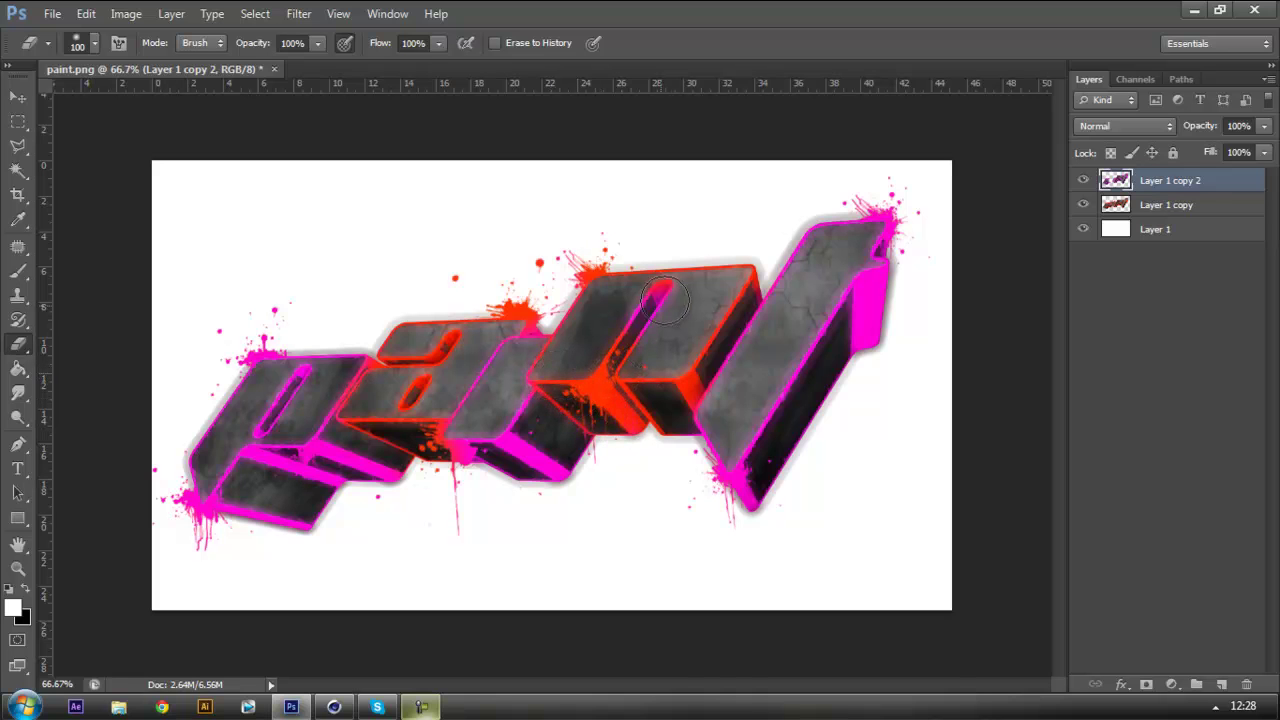
pyautogui.moveTo(638, 345)
pyautogui.mouseDown()
pyautogui.moveTo(658, 407)
pyautogui.moveTo(636, 436)
pyautogui.moveTo(678, 390)
pyautogui.moveTo(705, 405)
pyautogui.mouseUp()
pyautogui.click(17, 97)
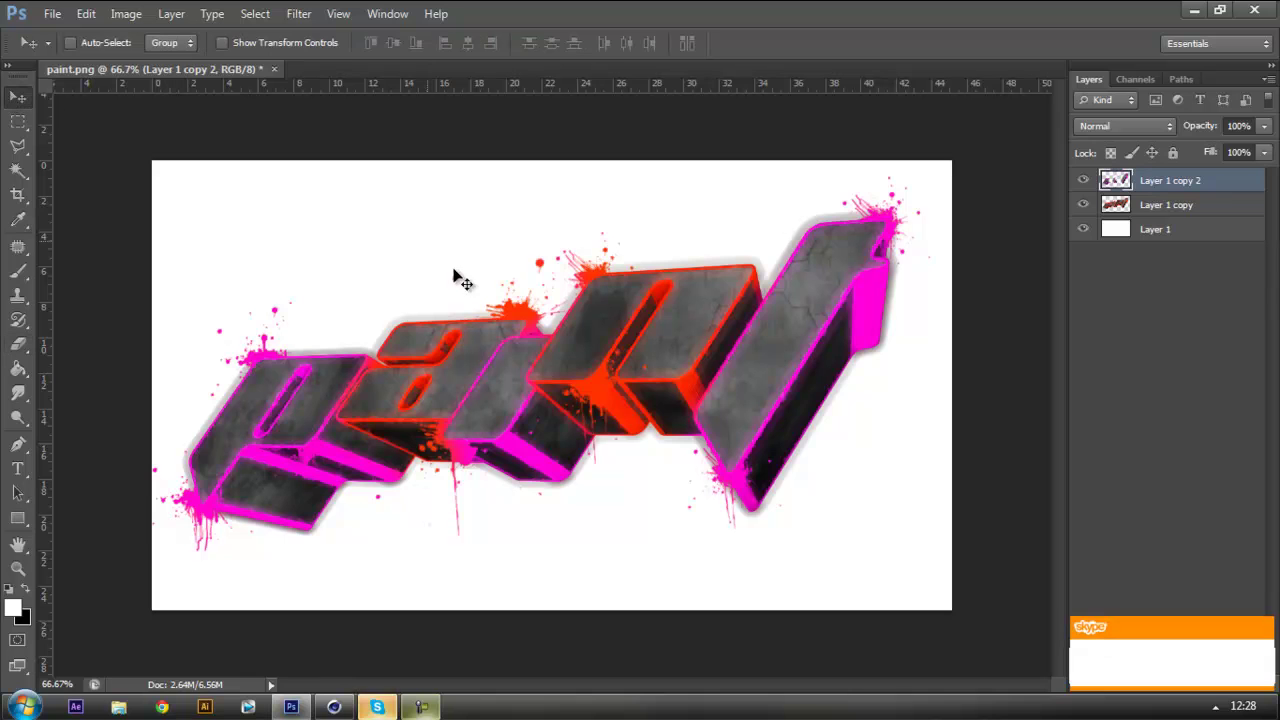
# - Turn the remaining magenta letters of Layer 1 copy 2 cyan with a Hue/Saturation adjustment at Hue -133
pyautogui.press('i')
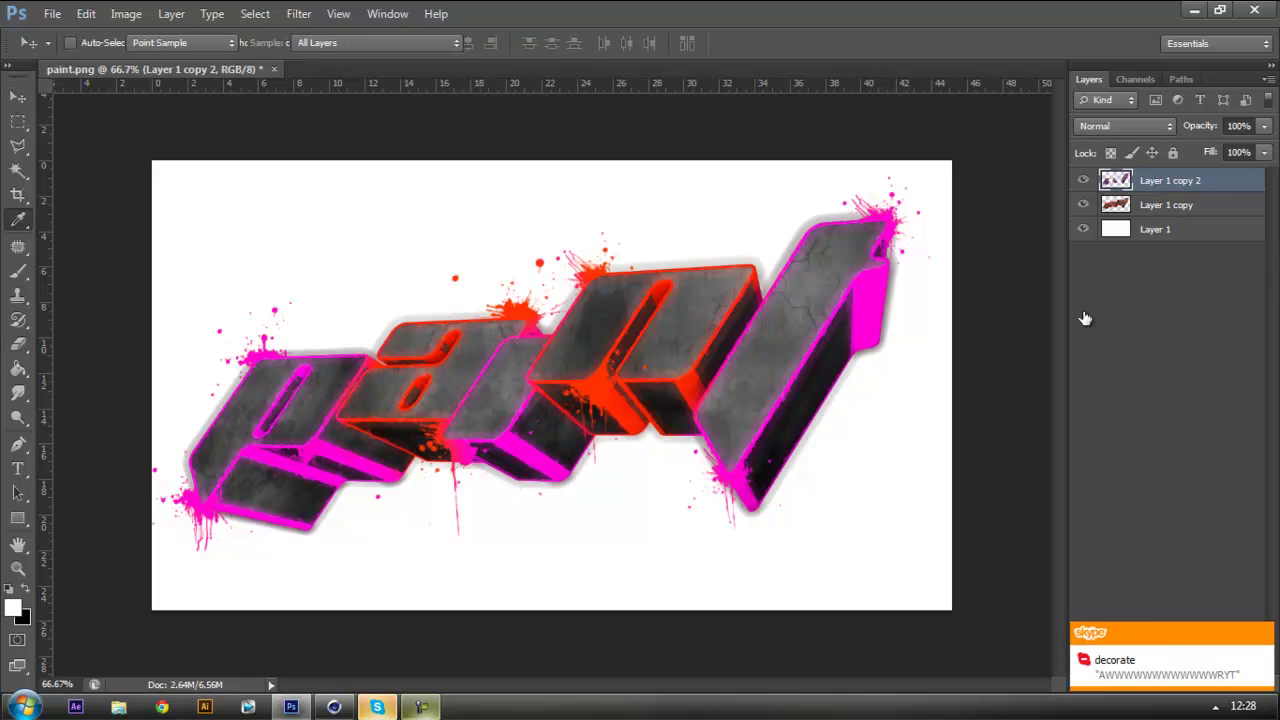
pyautogui.hotkey('ctrl', 'u')
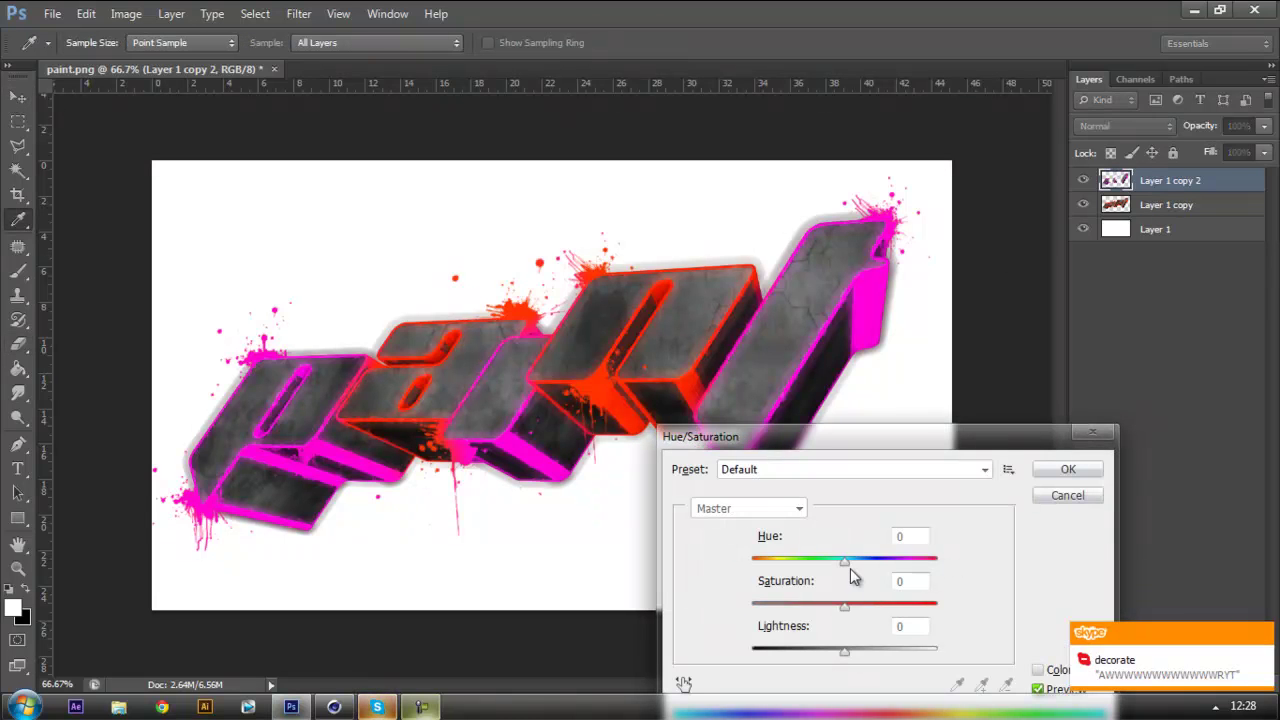
pyautogui.moveTo(843, 566); pyautogui.dragTo(771, 540)
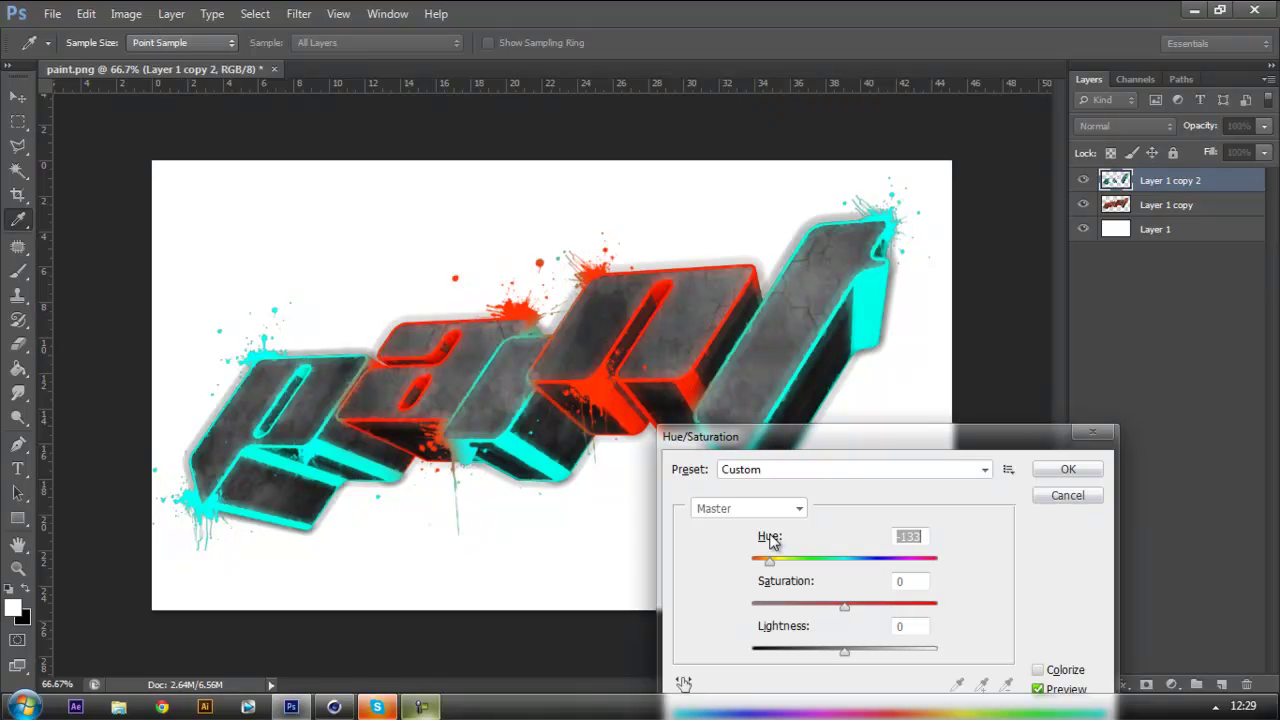
pyautogui.click(1068, 469)
pyautogui.press('v')
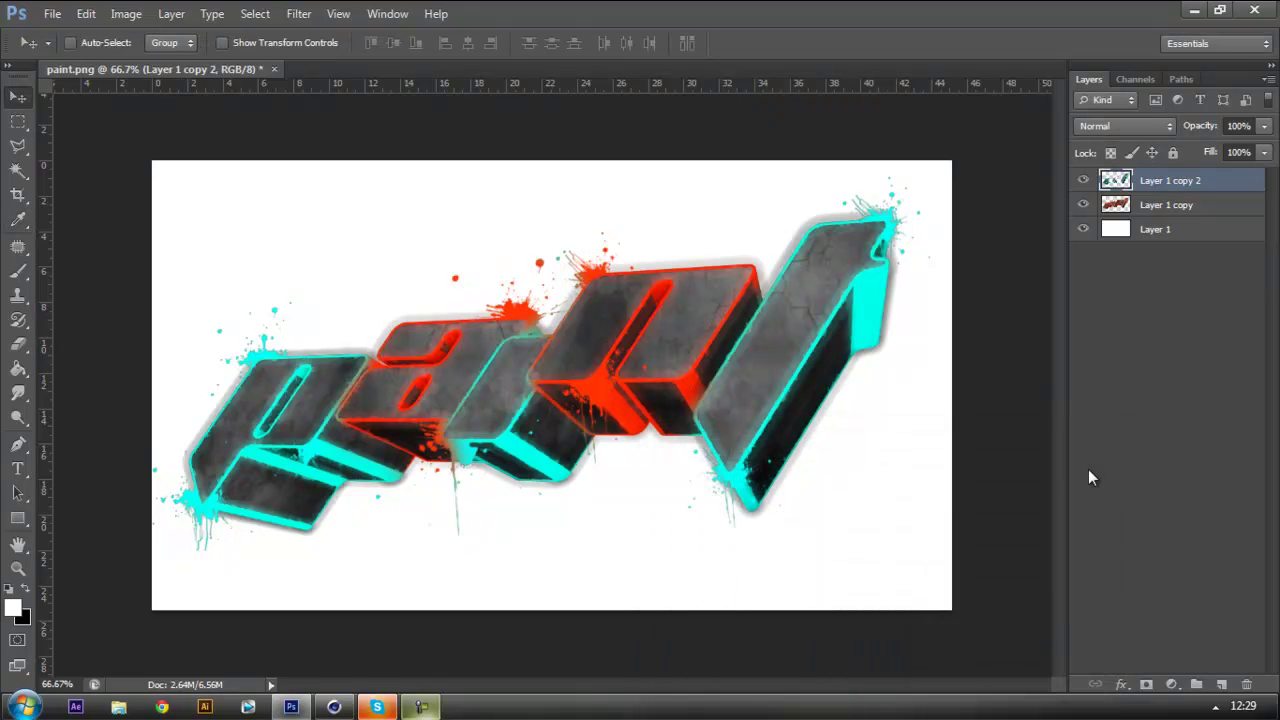
# - Delete the recolored Layer 1 copy 2
pyautogui.press('Delete')
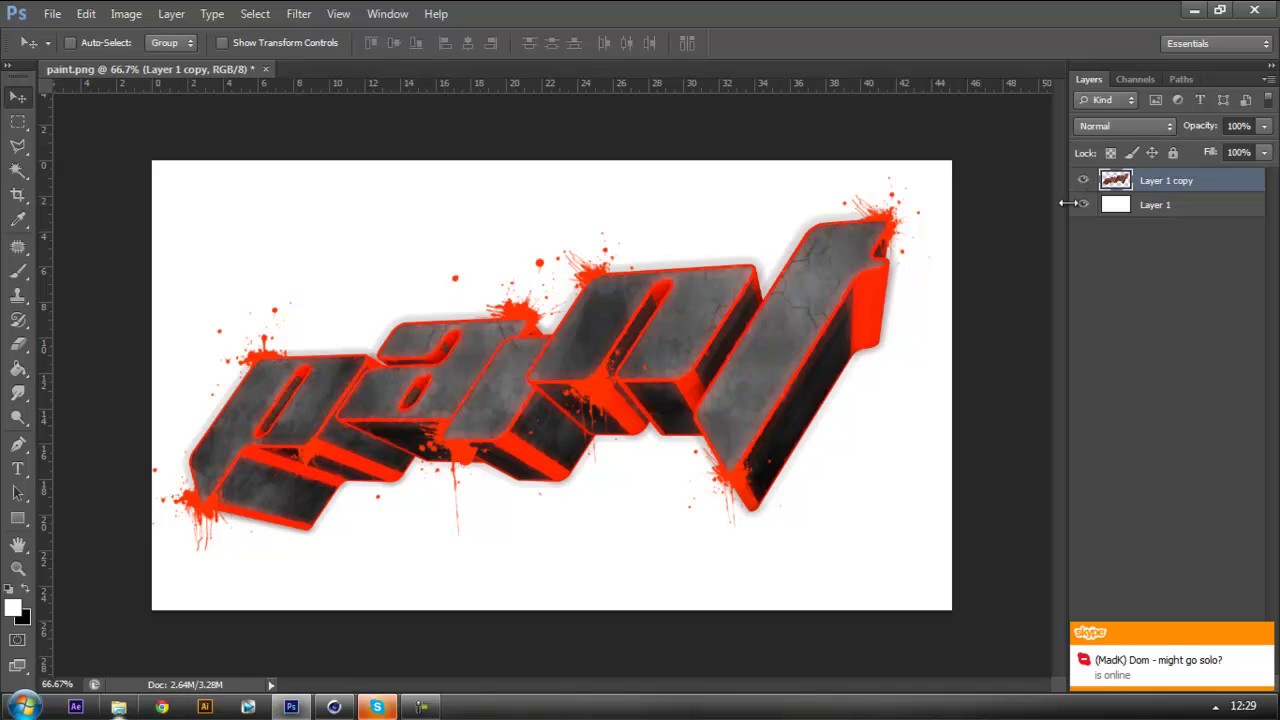
pyautogui.click(421, 707)
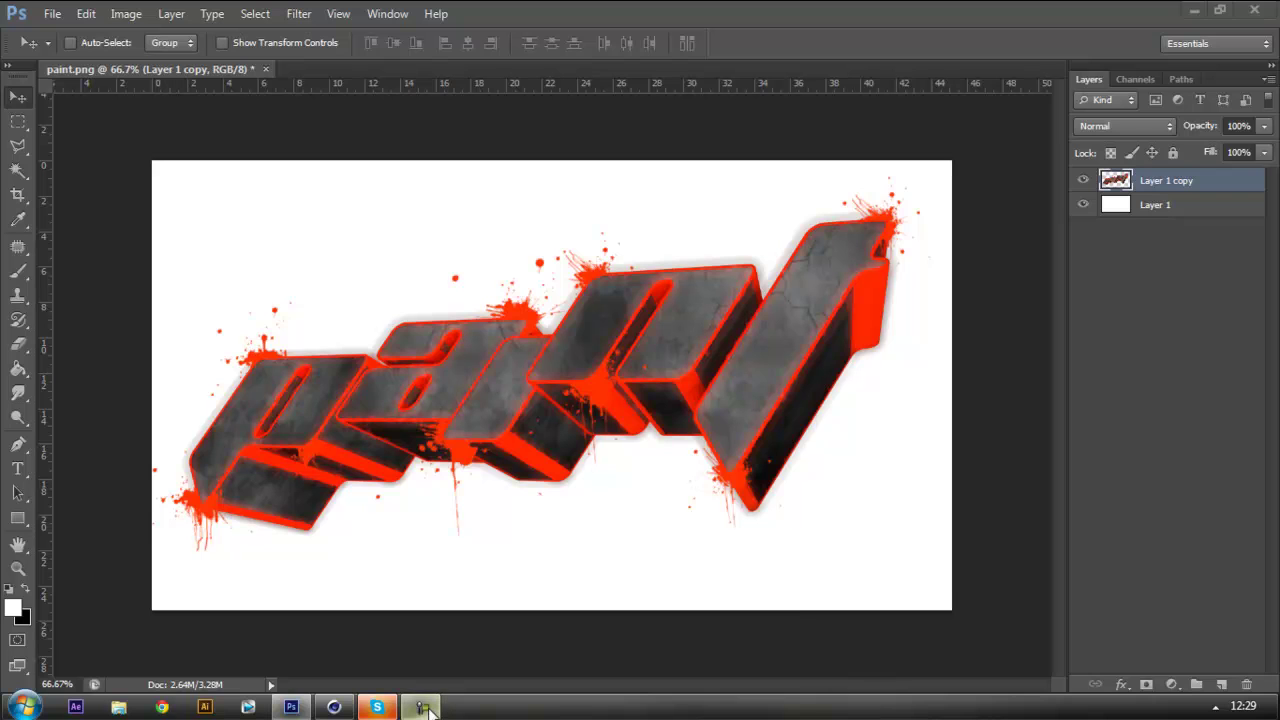